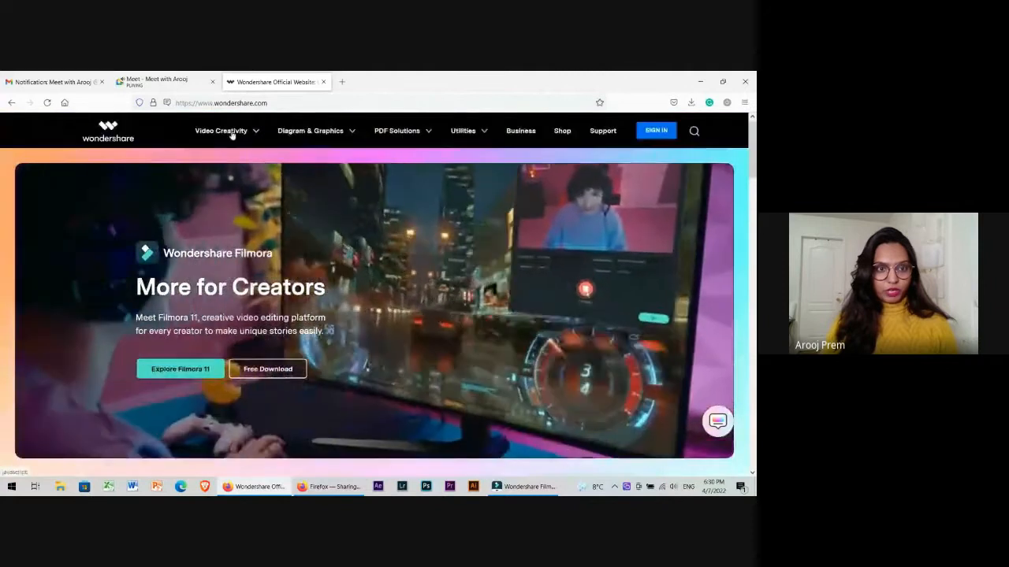
Open the Filmora product page from the Wondershare site's video creativity products and view its product list
{"action": "mouse_move", "coordinate": [230, 132]}
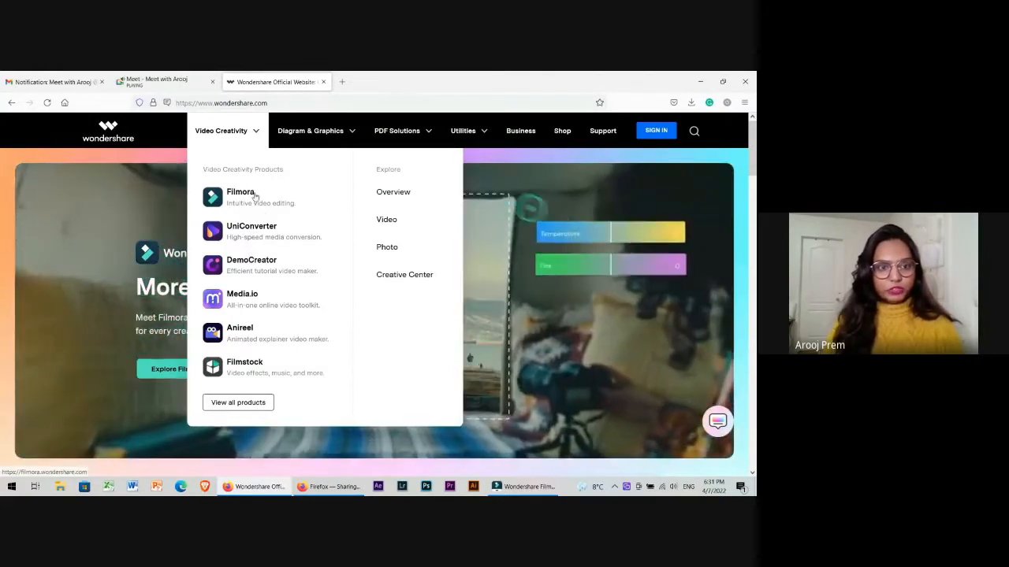
{"action": "left_click", "coordinate": [254, 197]}
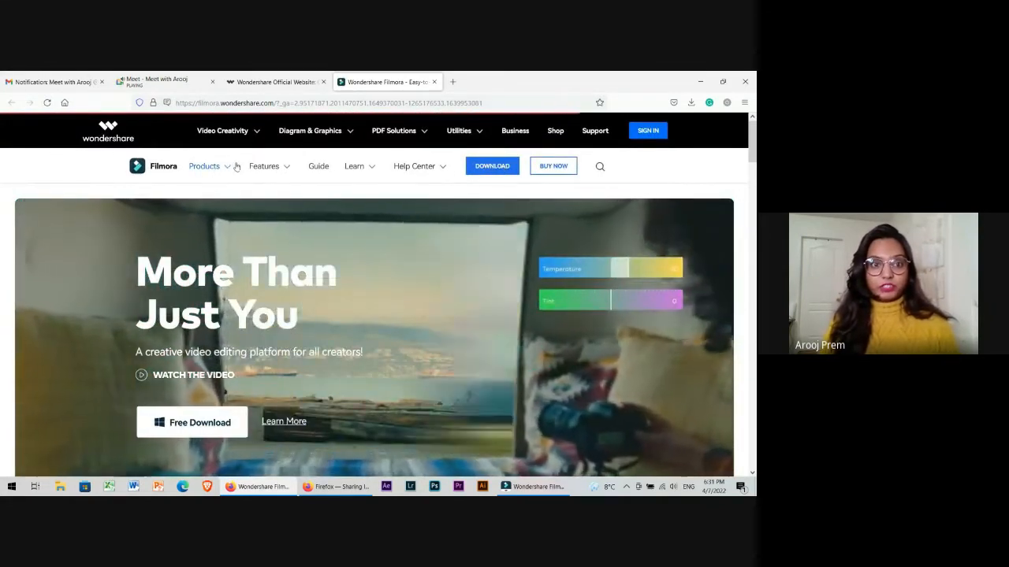
{"action": "mouse_move", "coordinate": [221, 167]}
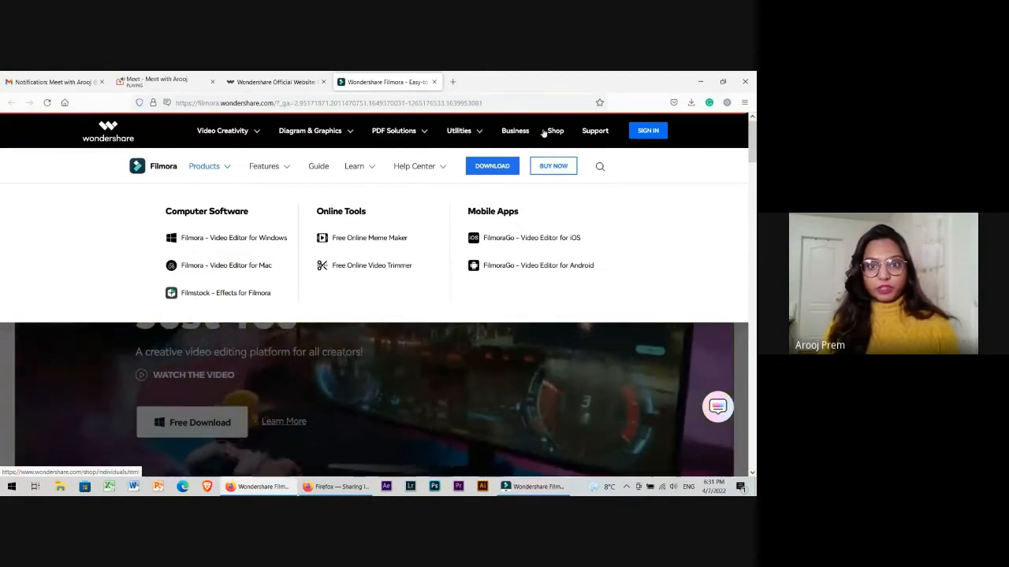
Open the Wondershare shop's plans and pricing page and look through the Team & Business and Education plans
{"action": "left_click", "coordinate": [553, 133]}
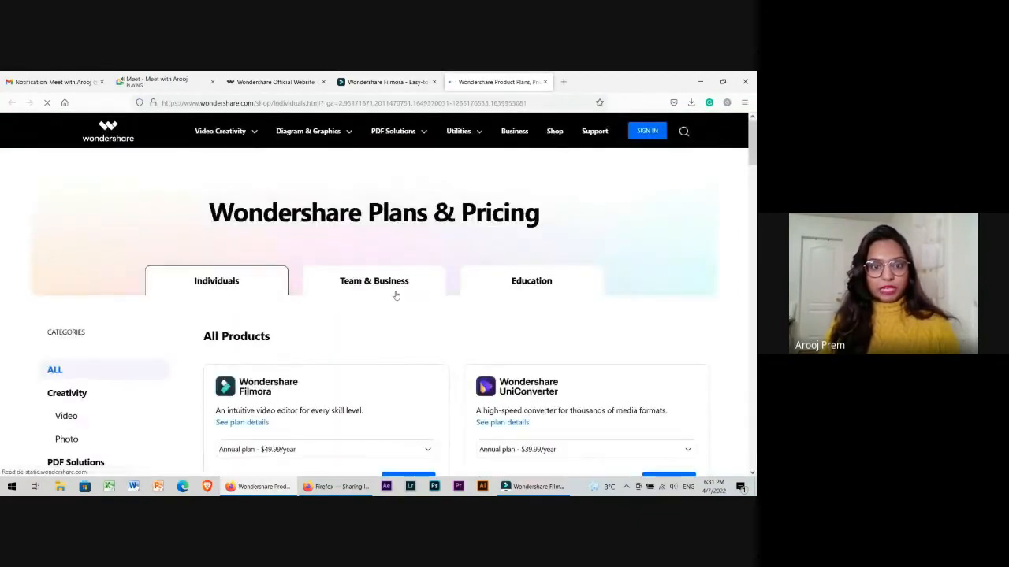
{"action": "scroll", "coordinate": [394, 292], "scroll_direction": "down", "scroll_amount": 2}
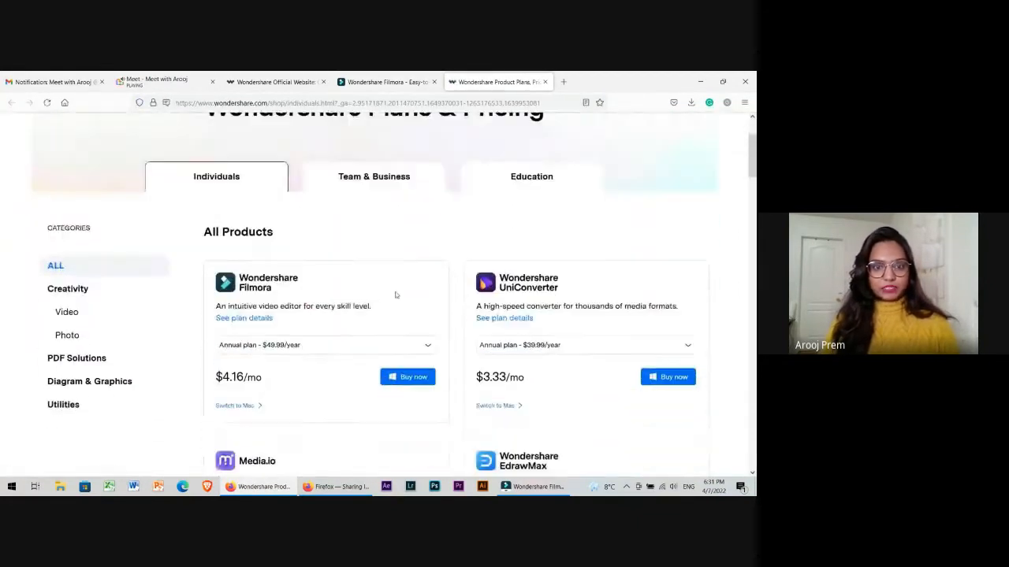
{"action": "left_click", "coordinate": [373, 183]}
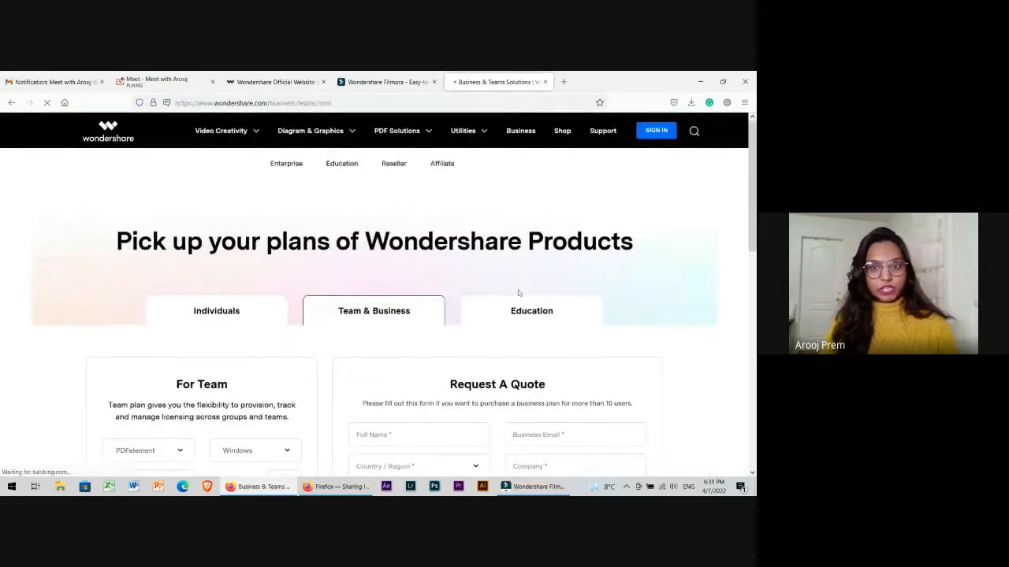
{"action": "left_click", "coordinate": [228, 317]}
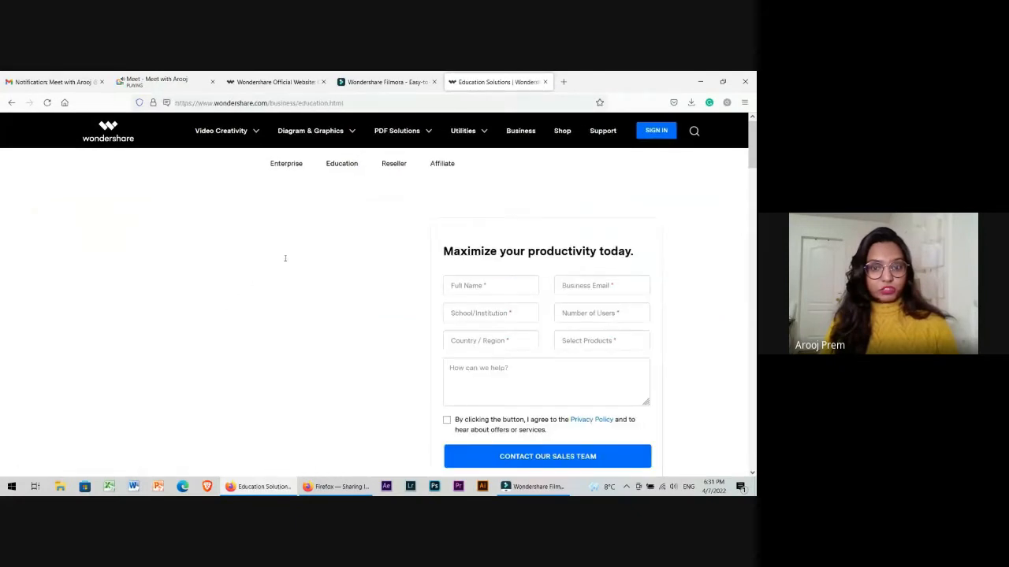
{"action": "left_click", "coordinate": [10, 105]}
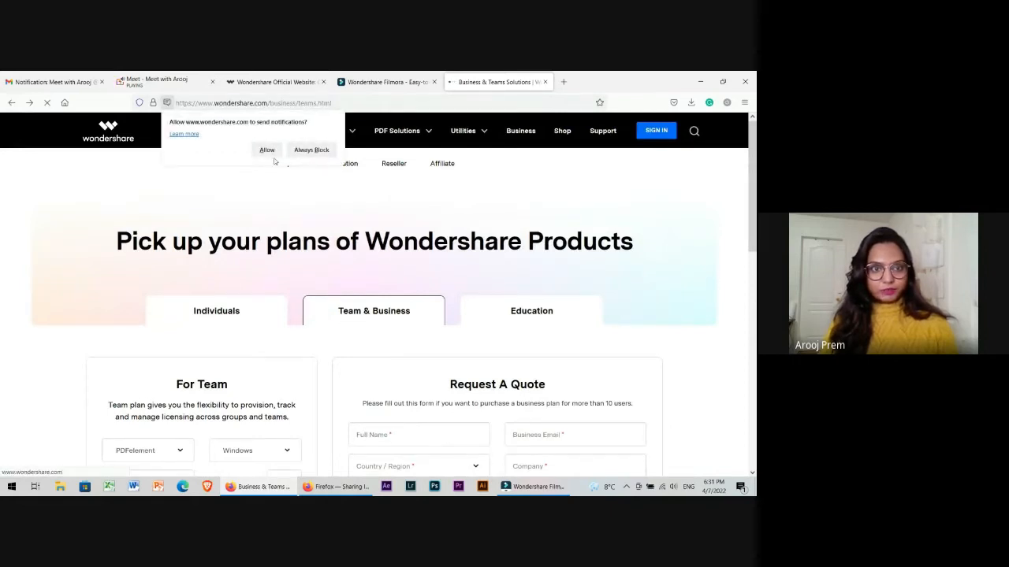
Examine the products and prices offered in the plans for individuals, through to the end of the list
{"action": "scroll", "coordinate": [293, 313], "scroll_direction": "down", "scroll_amount": 3}
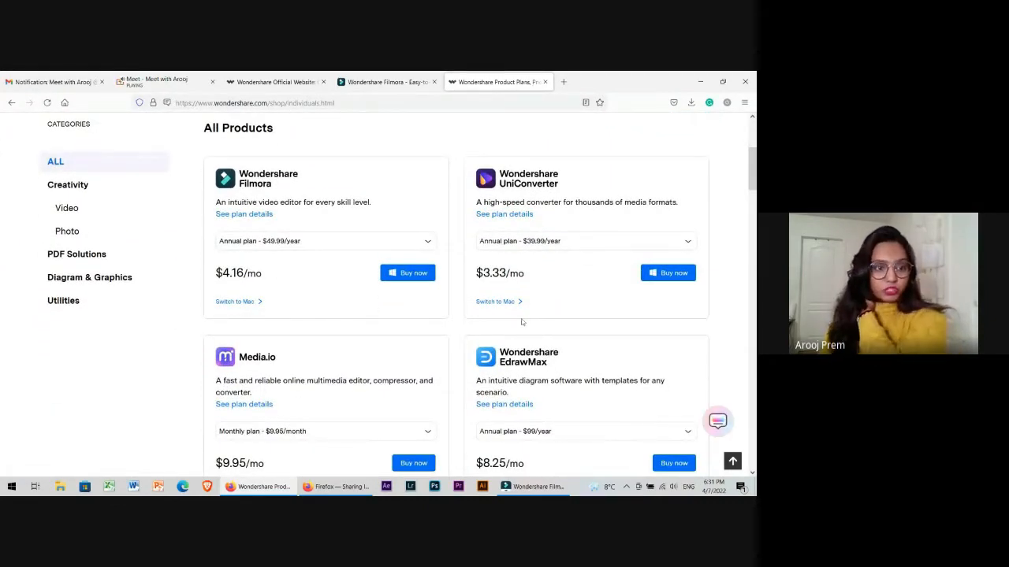
{"action": "scroll", "coordinate": [521, 323], "scroll_direction": "down", "scroll_amount": 3}
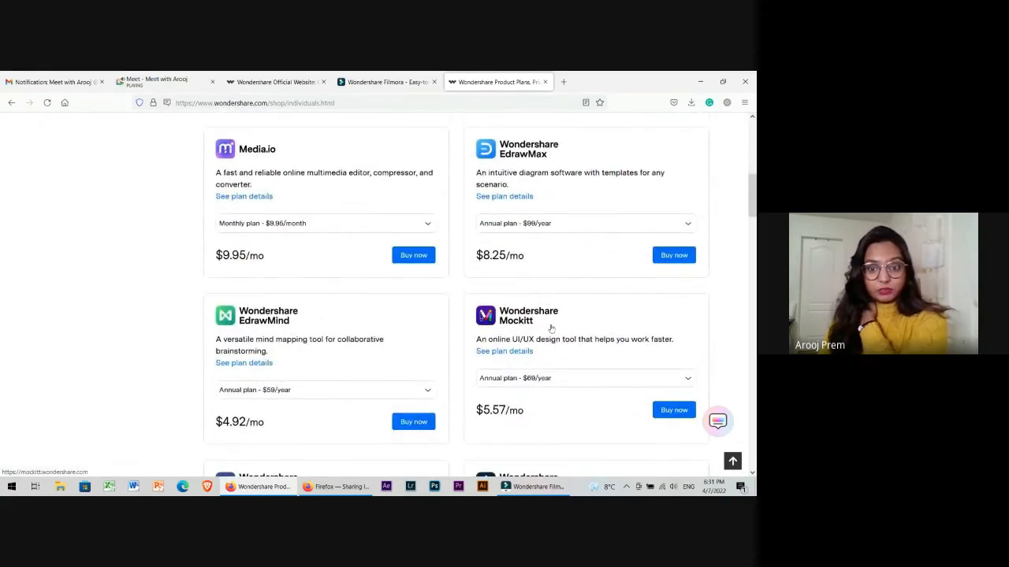
{"action": "scroll", "coordinate": [551, 328], "scroll_direction": "down", "scroll_amount": 3}
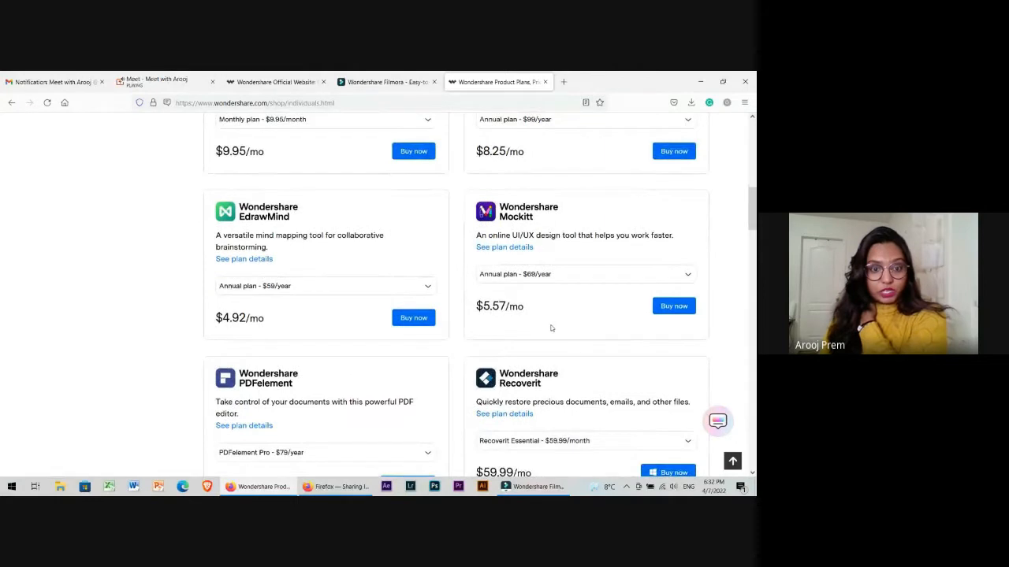
{"action": "scroll", "coordinate": [551, 328], "scroll_direction": "down", "scroll_amount": 3}
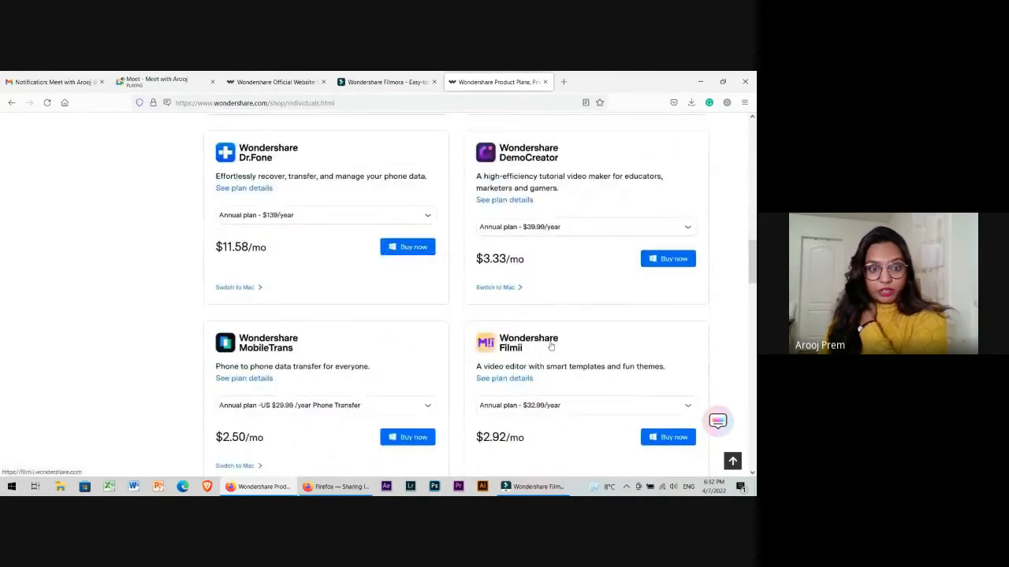
{"action": "scroll", "coordinate": [551, 345], "scroll_direction": "down", "scroll_amount": 1}
{"action": "scroll", "coordinate": [550, 345], "scroll_direction": "down", "scroll_amount": 2}
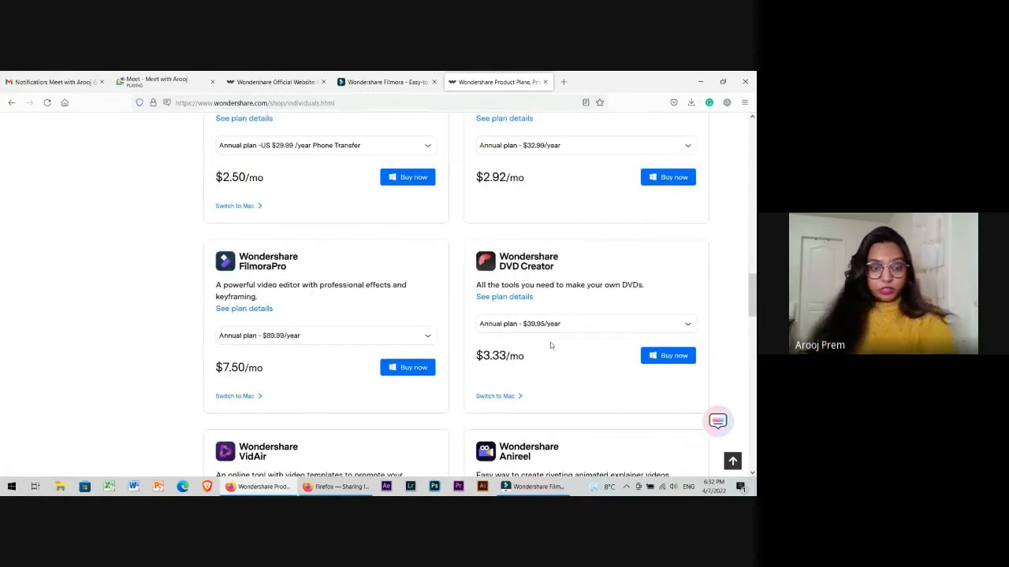
{"action": "scroll", "coordinate": [551, 345], "scroll_direction": "down", "scroll_amount": 6}
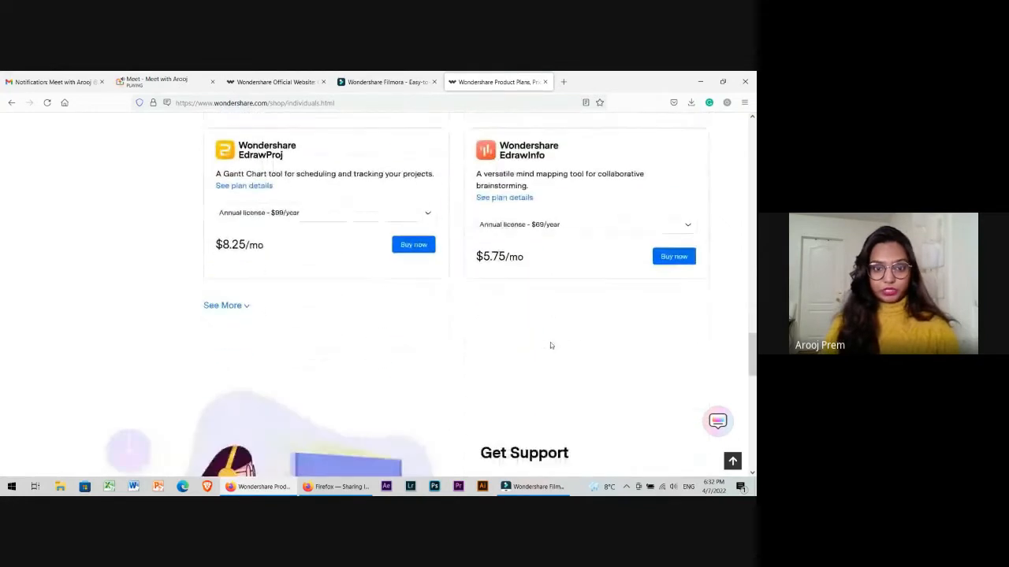
{"action": "scroll", "coordinate": [550, 345], "scroll_direction": "down", "scroll_amount": 3}
Return to the Wondershare Filmora offer for individuals and check its available plan options
{"action": "scroll", "coordinate": [550, 345], "scroll_direction": "up", "scroll_amount": 4}
{"action": "scroll", "coordinate": [550, 345], "scroll_direction": "up", "scroll_amount": 4}
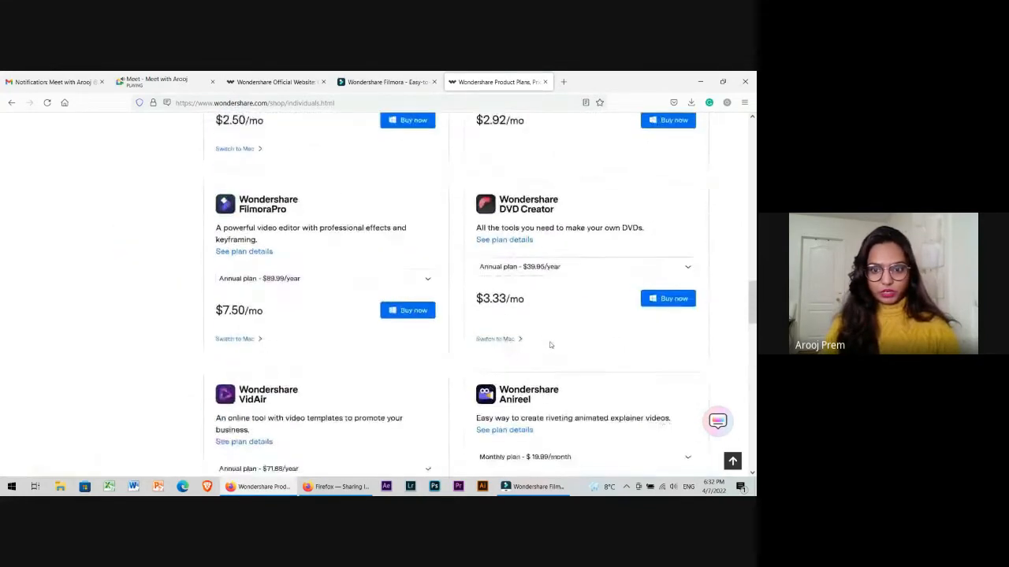
{"action": "scroll", "coordinate": [550, 345], "scroll_direction": "up", "scroll_amount": 15}
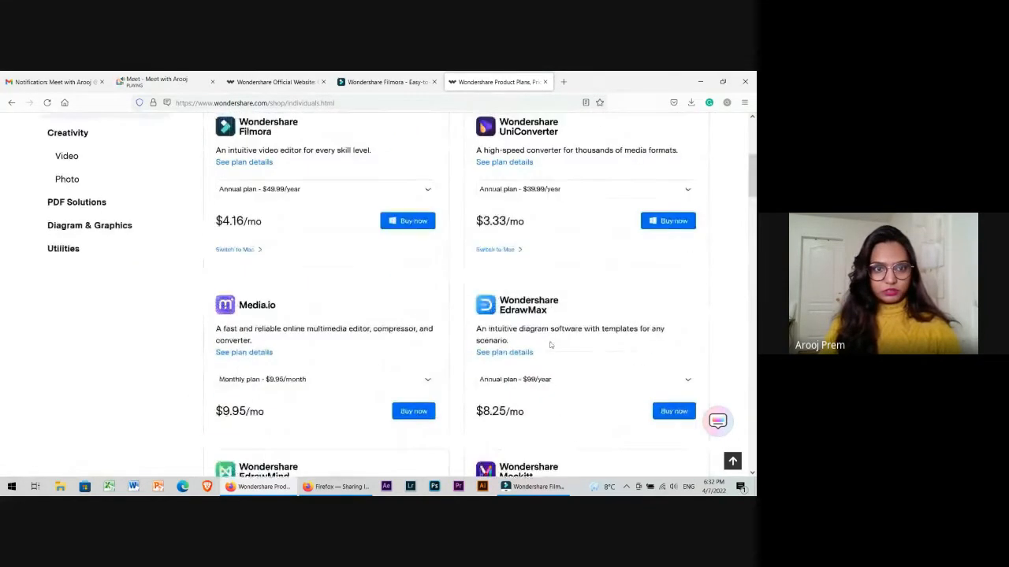
{"action": "scroll", "coordinate": [550, 345], "scroll_direction": "up", "scroll_amount": 2}
{"action": "scroll", "coordinate": [414, 350], "scroll_direction": "down", "scroll_amount": 1}
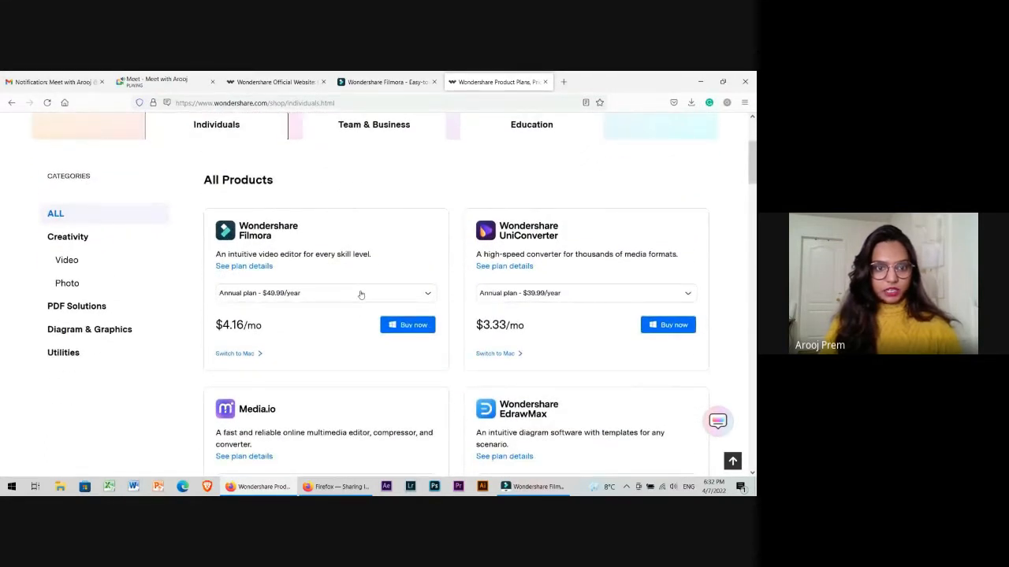
{"action": "left_click", "coordinate": [304, 293]}
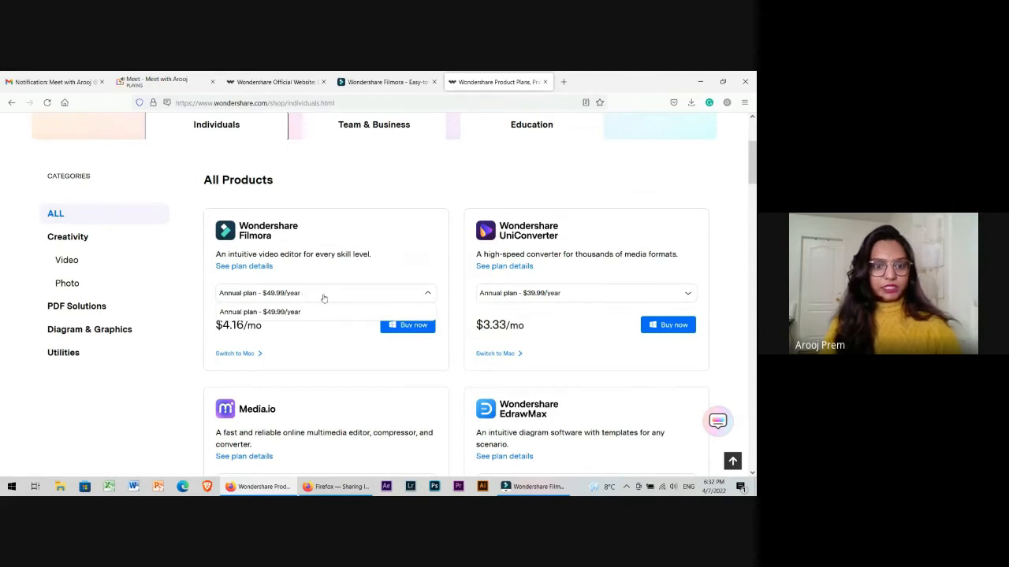
{"action": "left_click", "coordinate": [297, 330]}
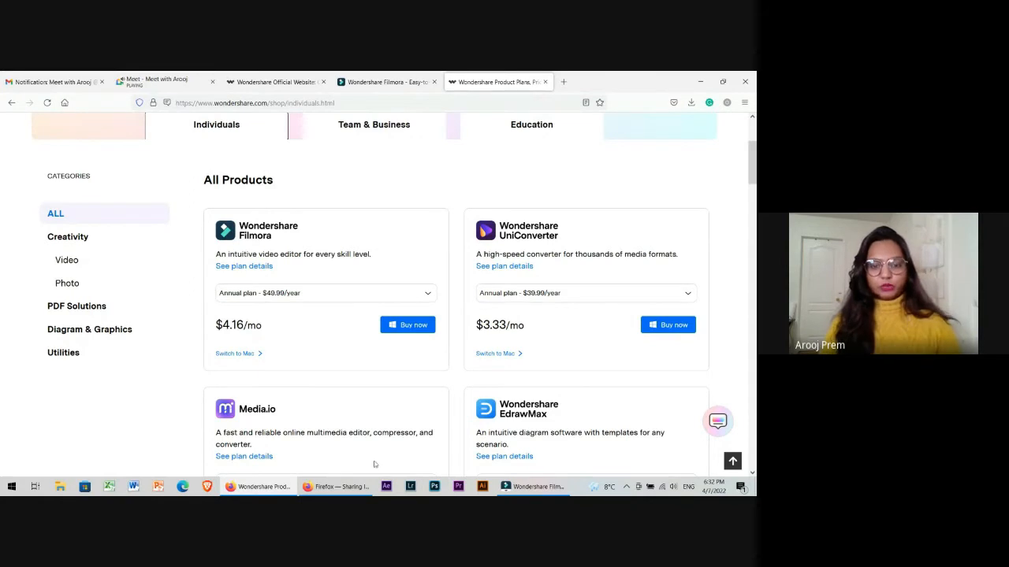
Switch from the browser to the Wondershare Filmora editor
{"action": "left_click", "coordinate": [190, 87]}
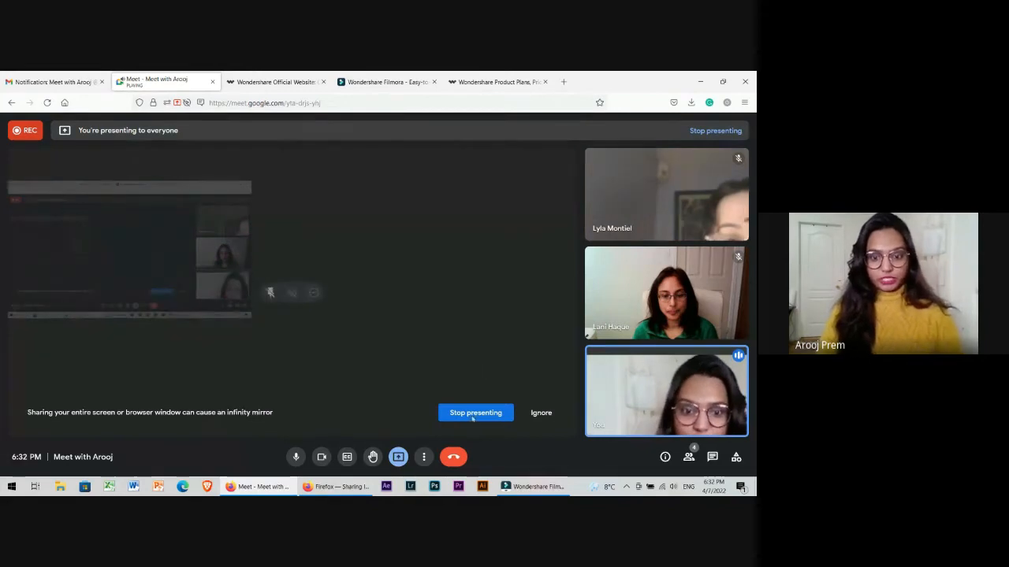
{"action": "left_click", "coordinate": [533, 487]}
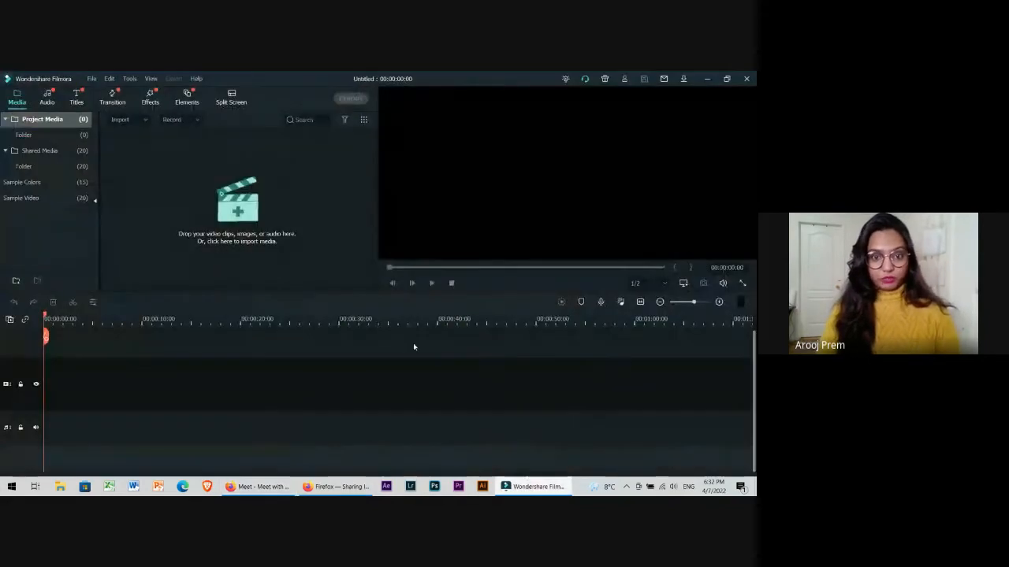
{"action": "left_click", "coordinate": [533, 487]}
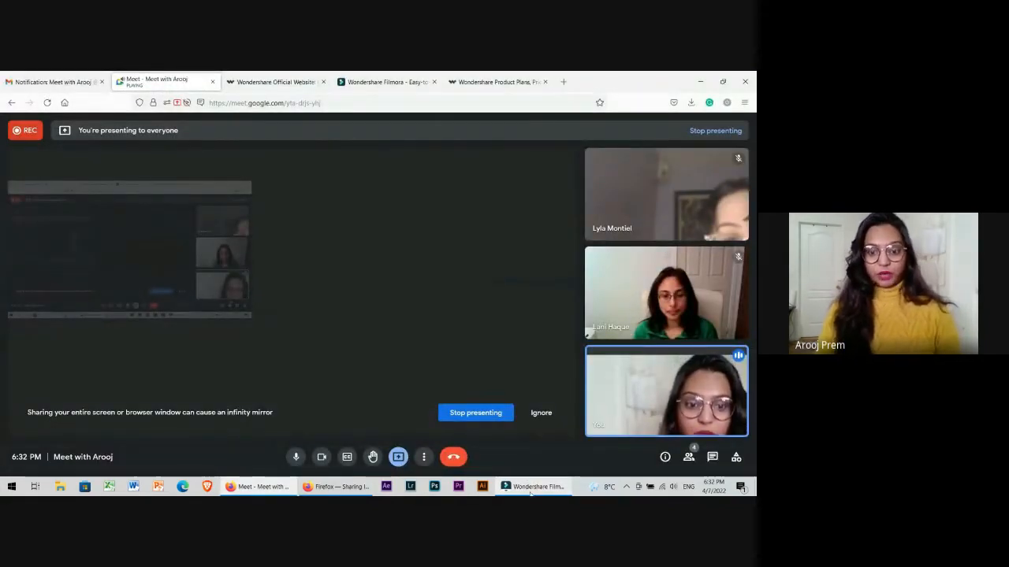
{"action": "left_click", "coordinate": [532, 487]}
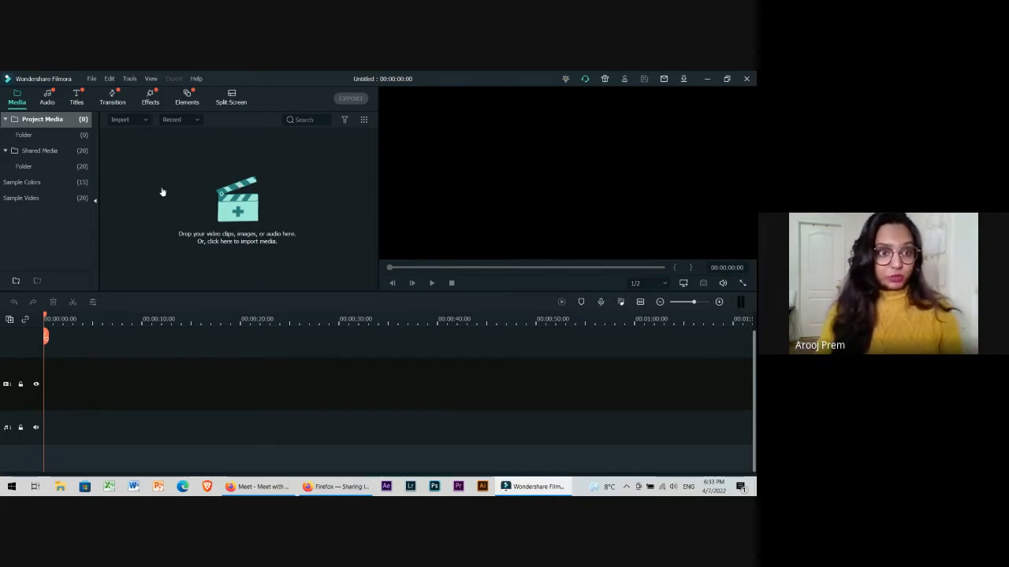
Start importing media into the project media folder and browse drive D: to Figment project > 2021 > Workshops 2021
{"action": "left_click", "coordinate": [28, 136]}
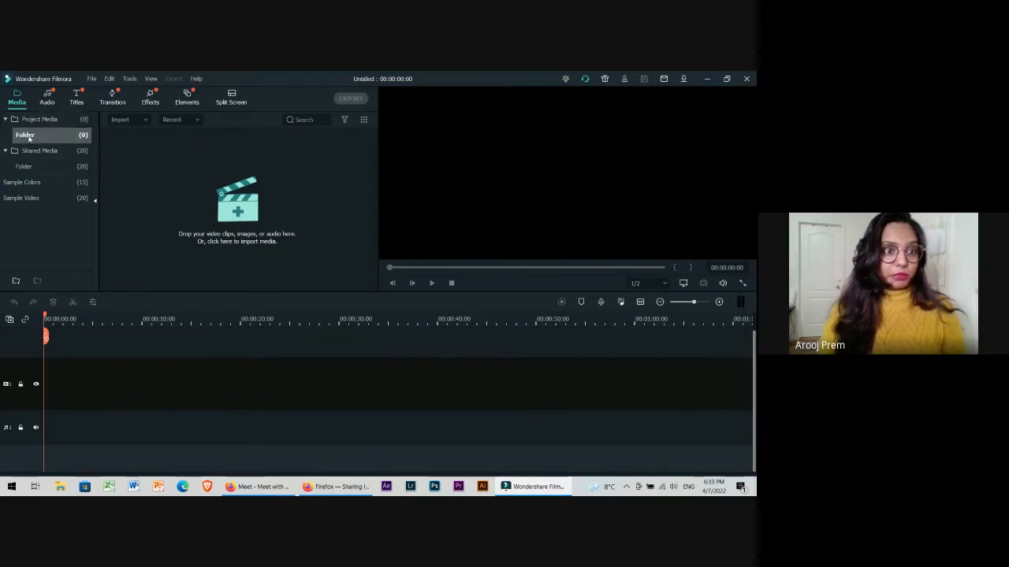
{"action": "left_click", "coordinate": [248, 219]}
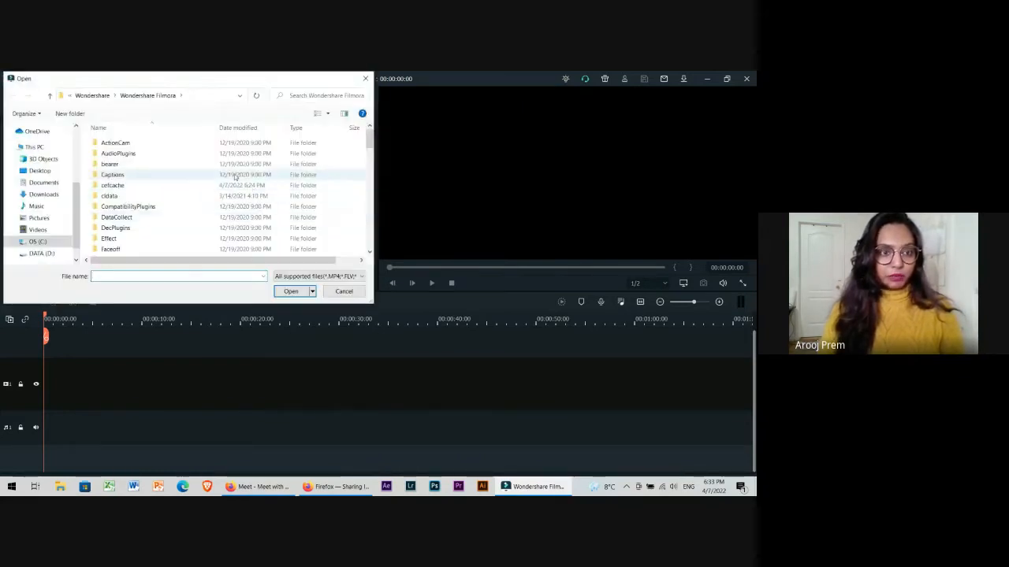
{"action": "left_click_drag", "start_coordinate": [371, 144], "coordinate": [371, 170]}
{"action": "left_click", "coordinate": [41, 253]}
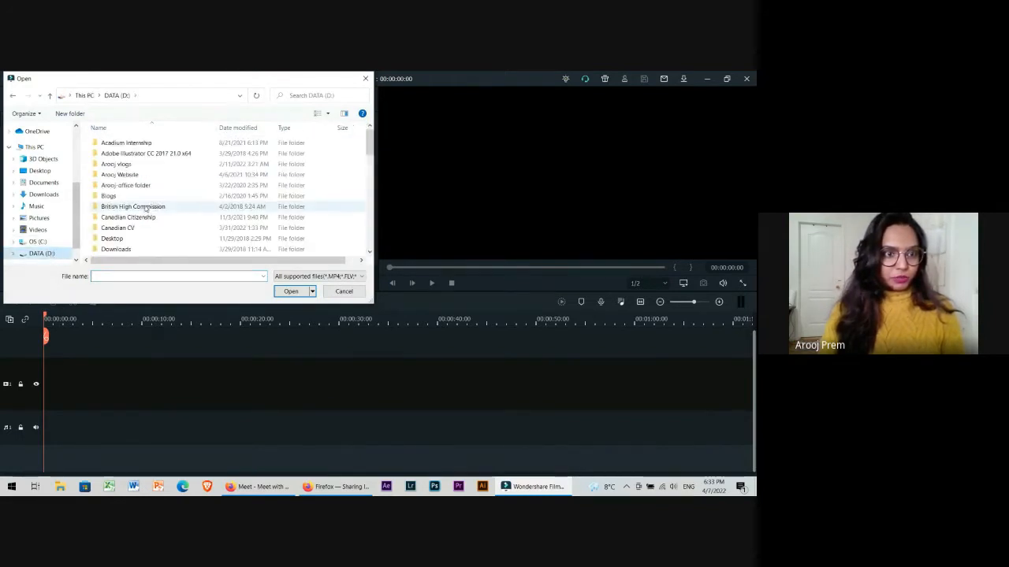
{"action": "scroll", "coordinate": [122, 209], "scroll_direction": "down", "scroll_amount": 1}
{"action": "scroll", "coordinate": [121, 210], "scroll_direction": "down", "scroll_amount": 1}
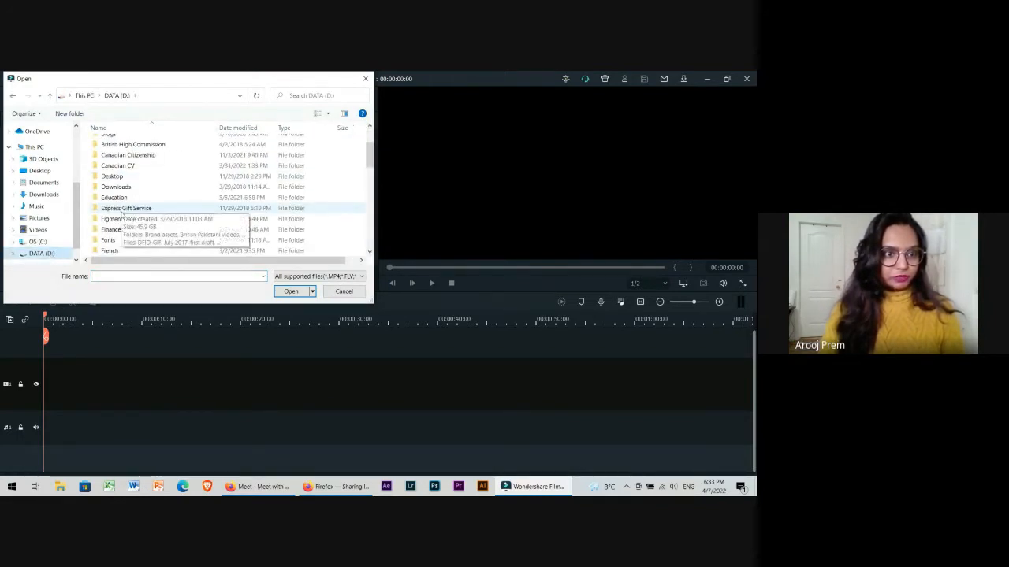
{"action": "left_click", "coordinate": [121, 220]}
{"action": "double_click", "coordinate": [121, 219]}
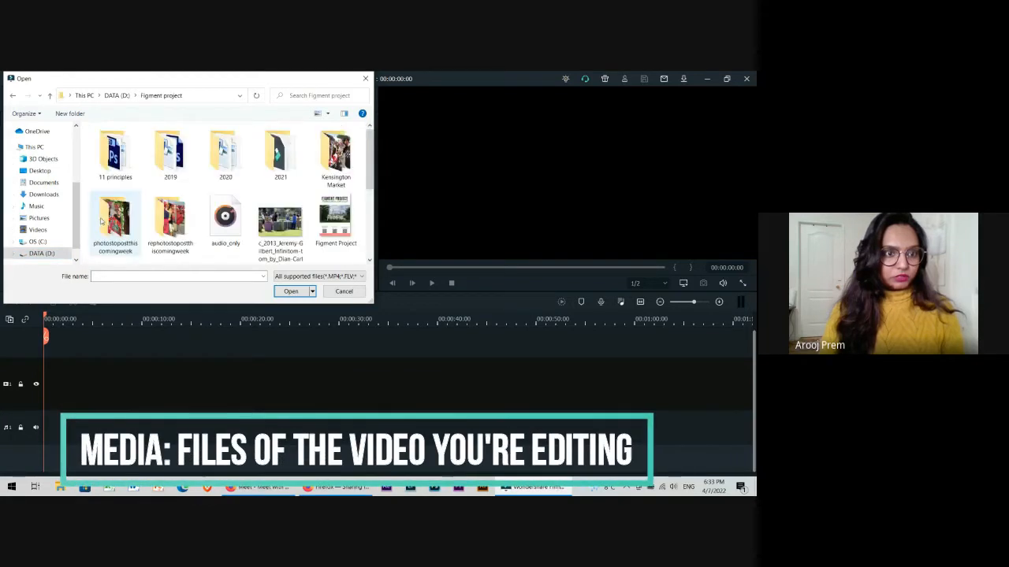
{"action": "double_click", "coordinate": [286, 165]}
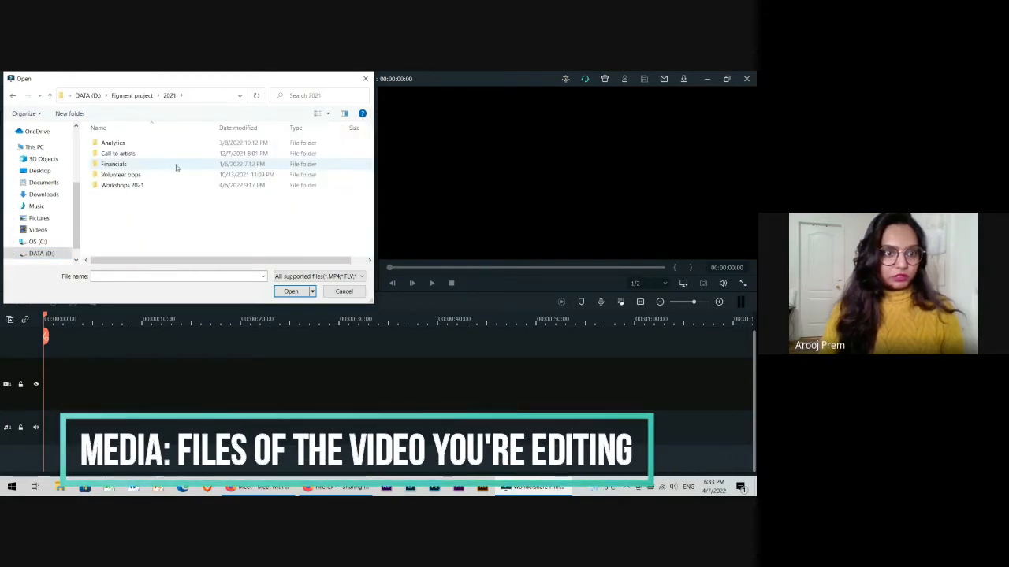
{"action": "double_click", "coordinate": [135, 186]}
{"action": "scroll", "coordinate": [146, 192], "scroll_direction": "down", "scroll_amount": 3}
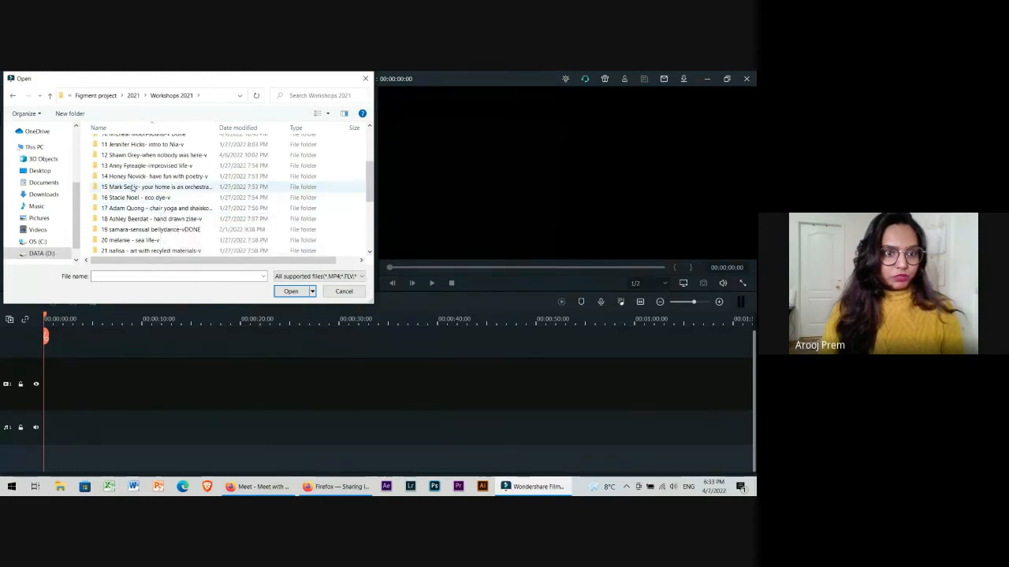
{"action": "double_click", "coordinate": [133, 187]}
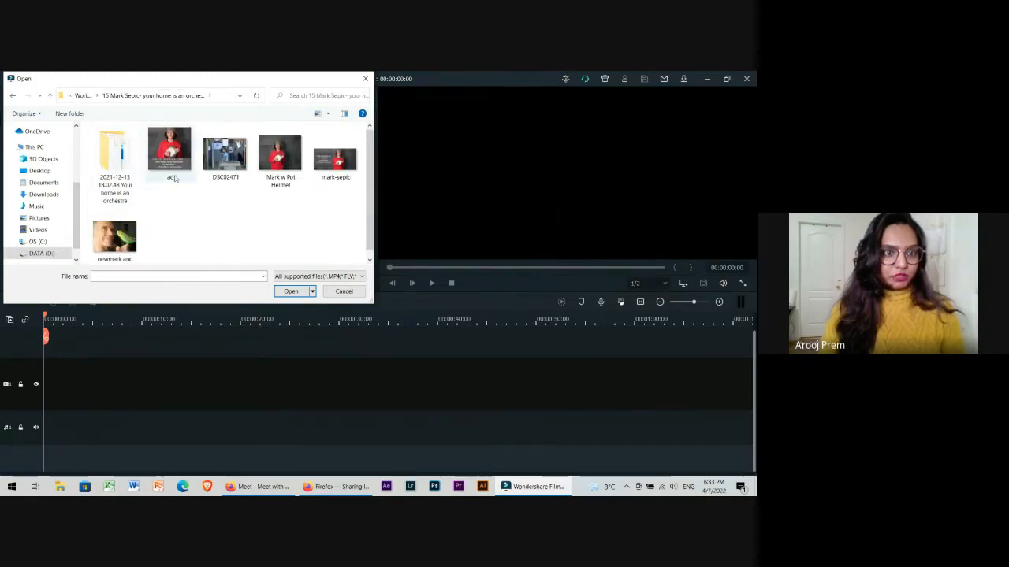
{"action": "double_click", "coordinate": [130, 189]}
{"action": "left_click", "coordinate": [128, 153]}
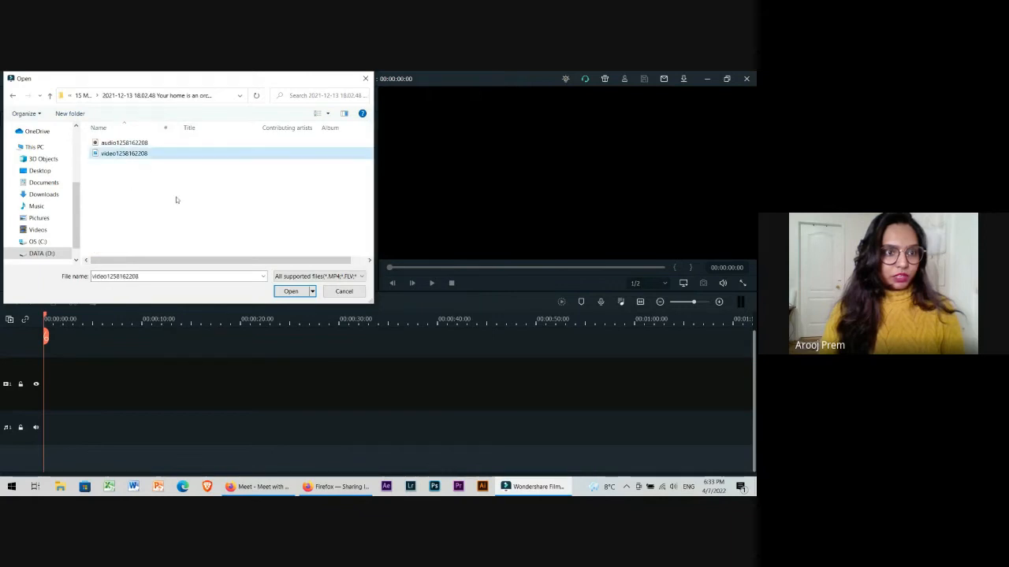
{"action": "left_click", "coordinate": [297, 292]}
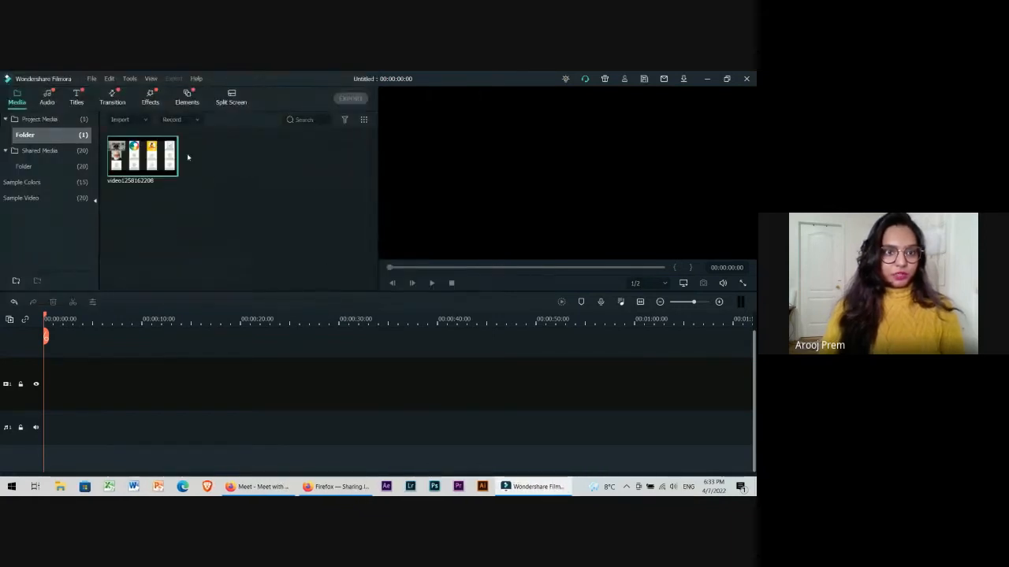
Look through the images, music and end-credit files in the shared media folder
{"action": "left_click", "coordinate": [29, 167]}
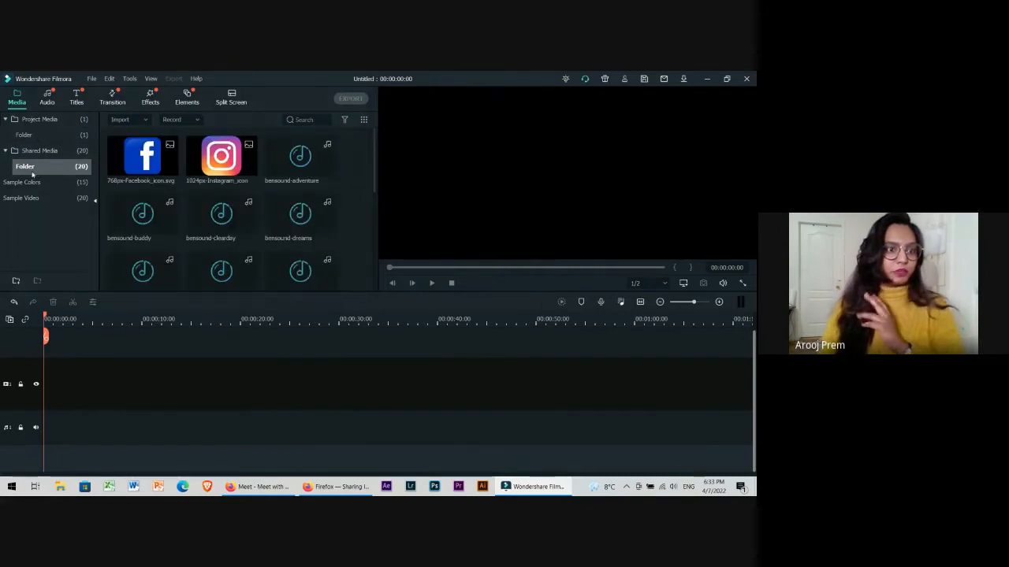
{"action": "scroll", "coordinate": [226, 225], "scroll_direction": "down", "scroll_amount": 5}
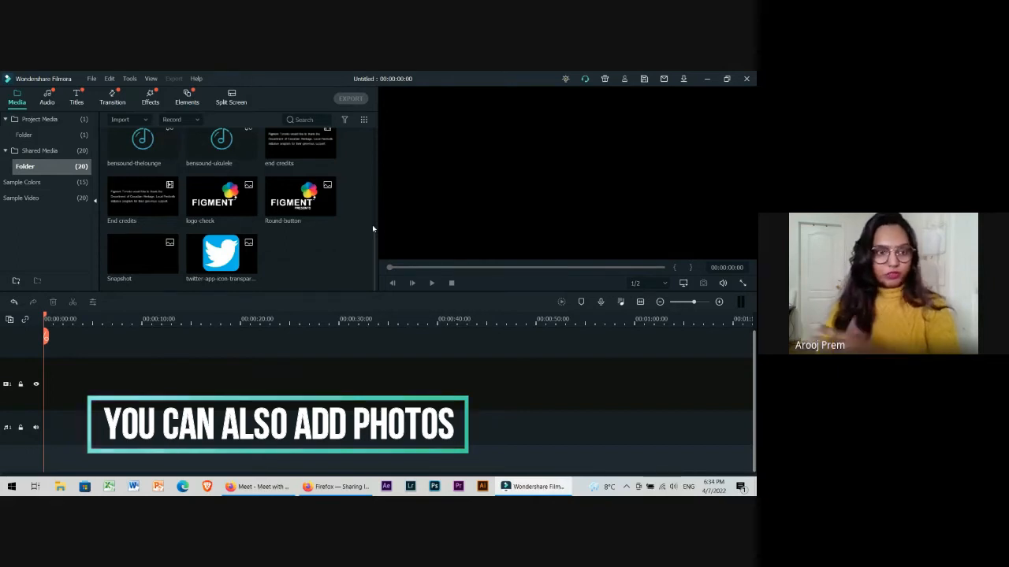
Browse the Young & Bright audio tracks, preview Be fun, and select Use in wondering
{"action": "scroll", "coordinate": [342, 231], "scroll_direction": "up", "scroll_amount": 5}
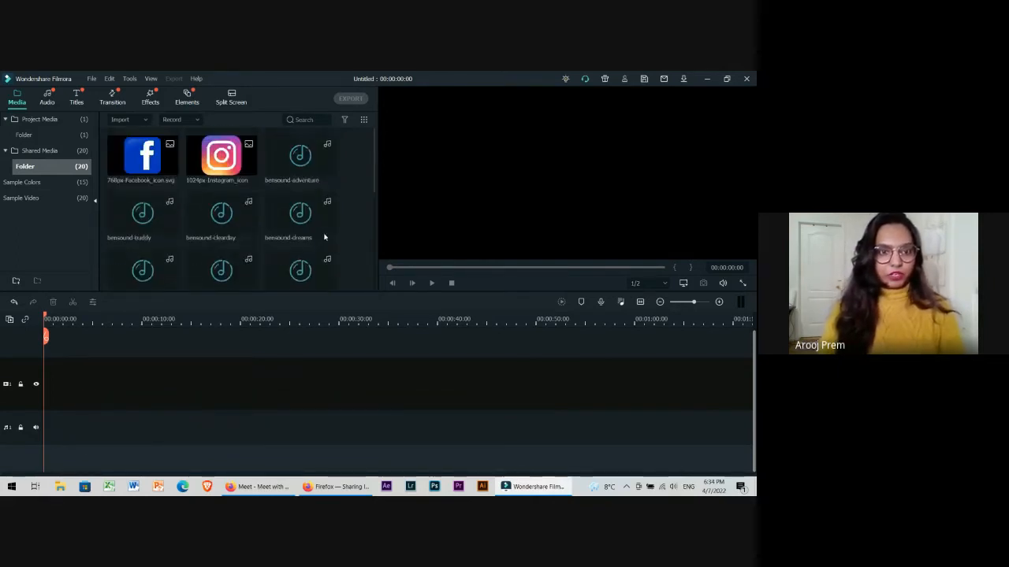
{"action": "left_click", "coordinate": [47, 102]}
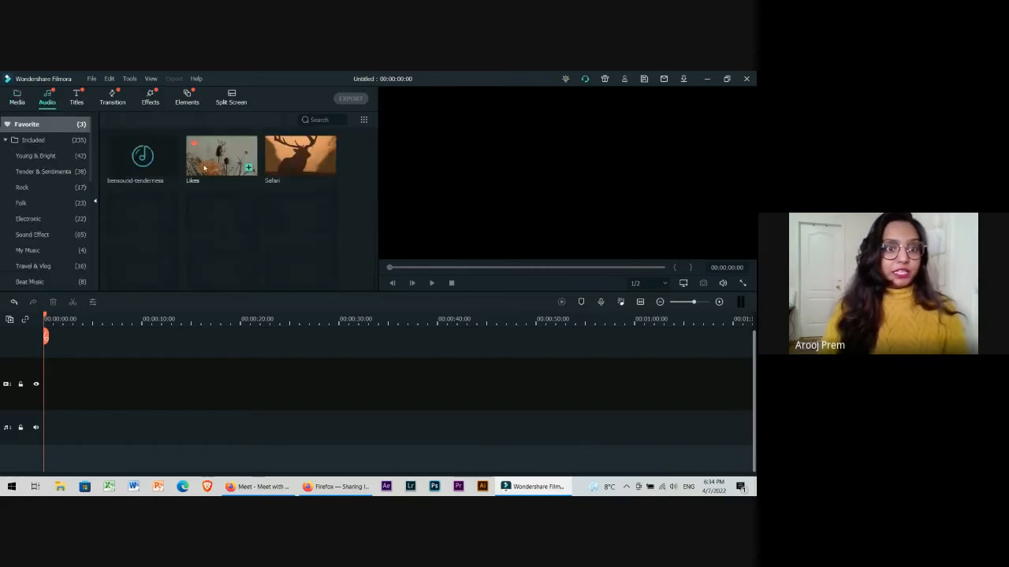
{"action": "left_click", "coordinate": [47, 157]}
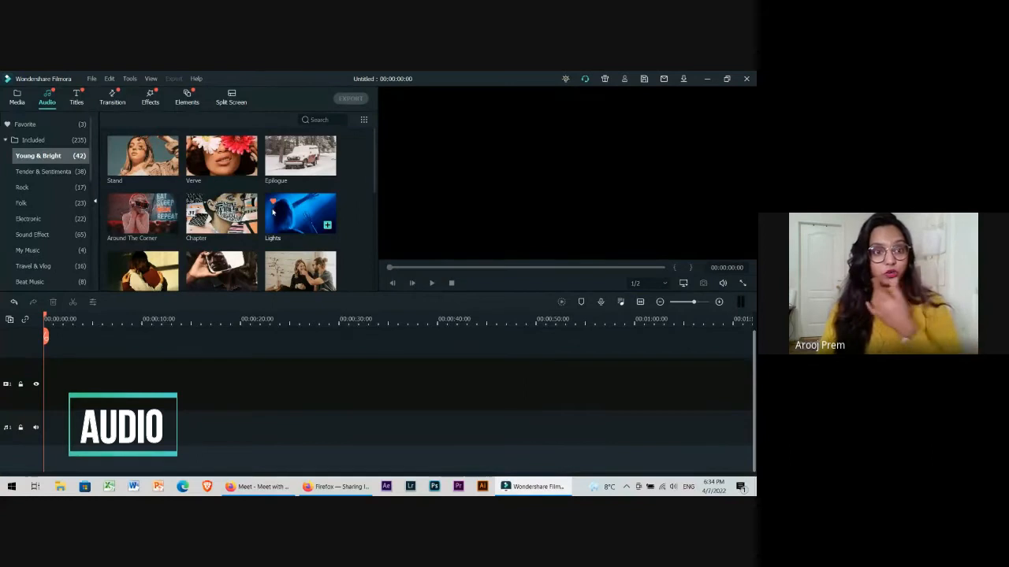
{"action": "scroll", "coordinate": [265, 221], "scroll_direction": "down", "scroll_amount": 5}
{"action": "scroll", "coordinate": [264, 220], "scroll_direction": "down", "scroll_amount": 3}
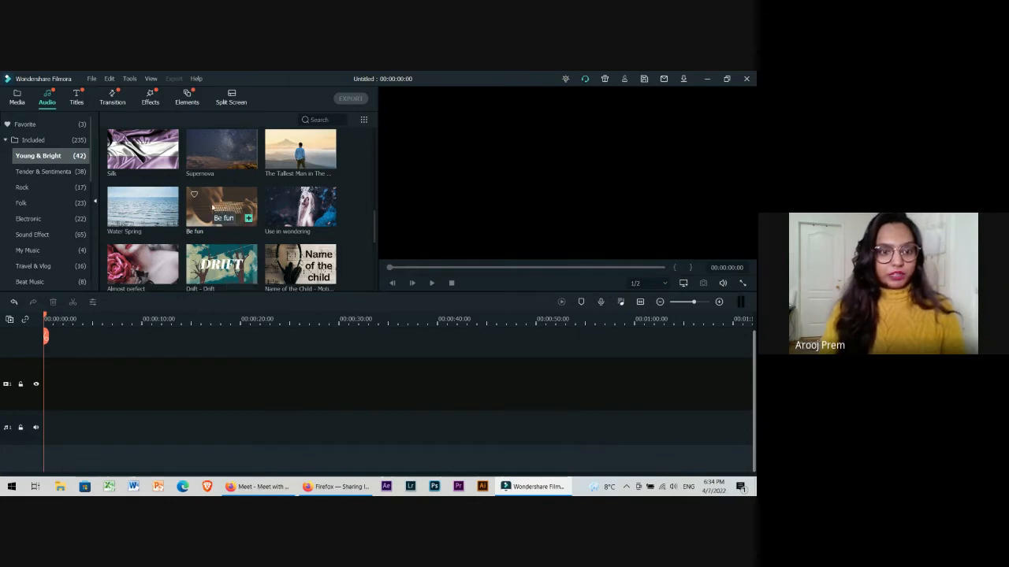
{"action": "left_click", "coordinate": [231, 206]}
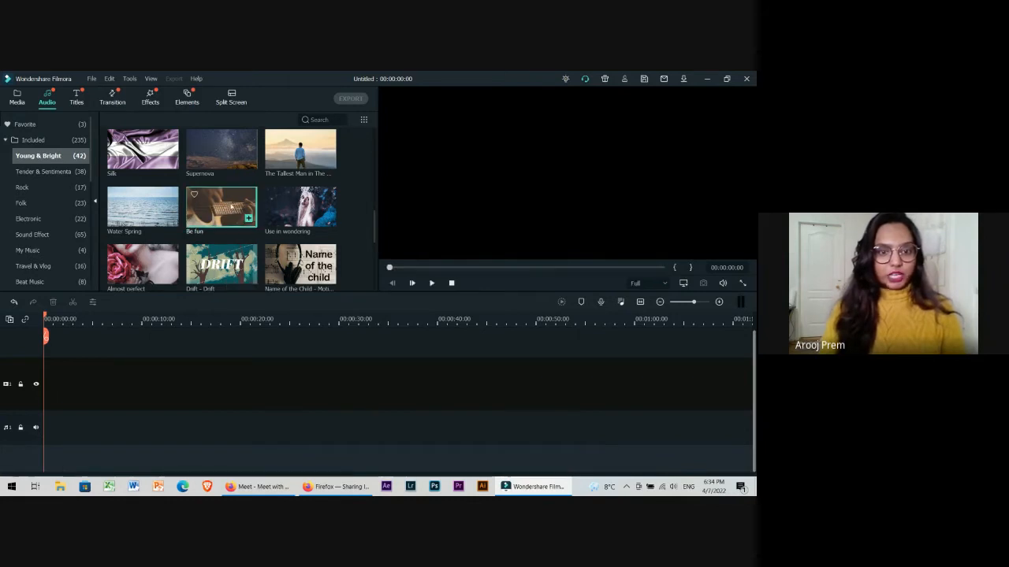
{"action": "left_click", "coordinate": [431, 285]}
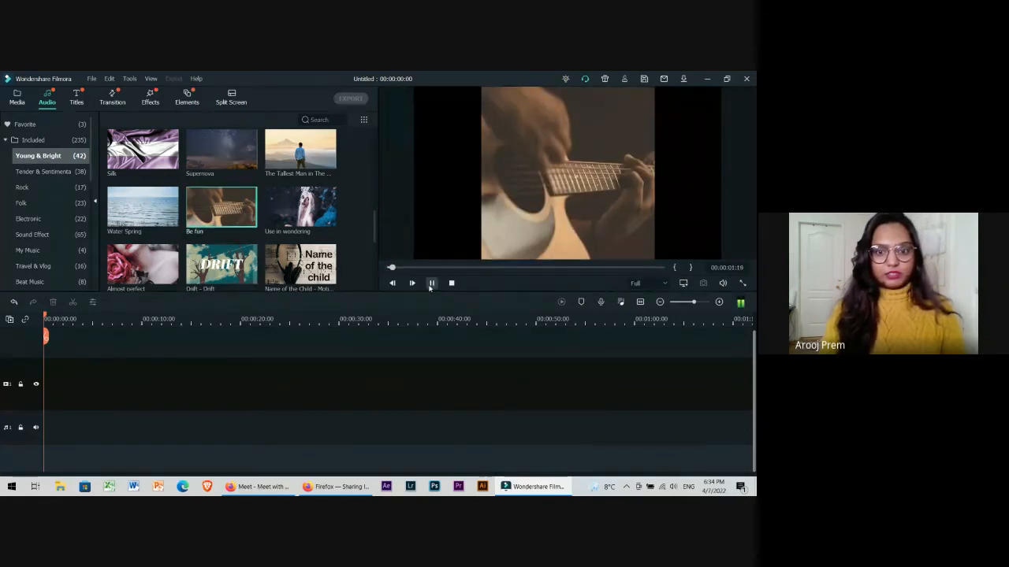
{"action": "left_click", "coordinate": [300, 209]}
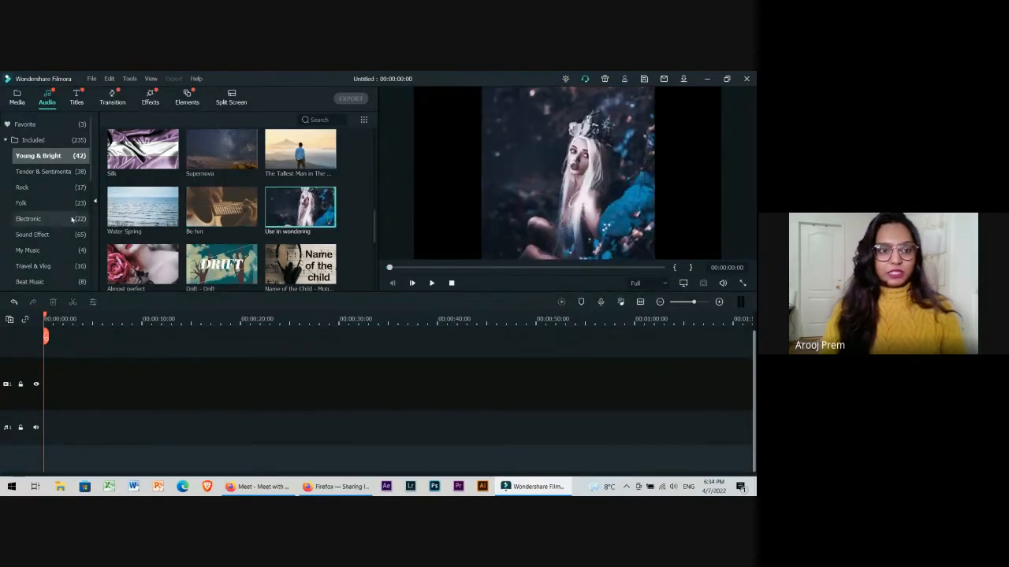
Look through the Folk, Electronic and Travel & Vlog music categories in the audio library
{"action": "left_click", "coordinate": [36, 203]}
{"action": "left_click", "coordinate": [36, 220]}
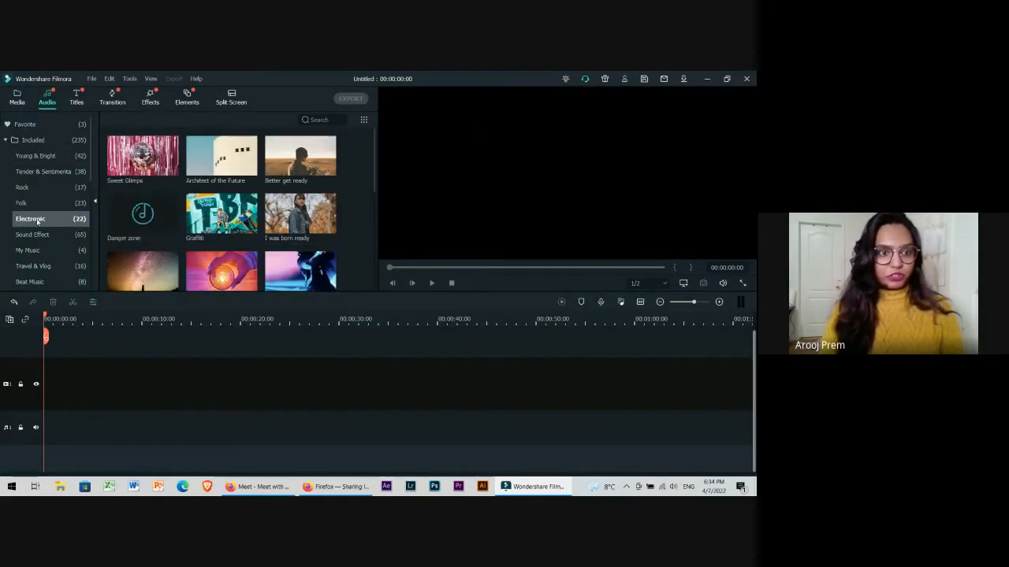
{"action": "scroll", "coordinate": [39, 223], "scroll_direction": "down", "scroll_amount": 1}
{"action": "left_click", "coordinate": [38, 219]}
{"action": "scroll", "coordinate": [38, 220], "scroll_direction": "up", "scroll_amount": 1}
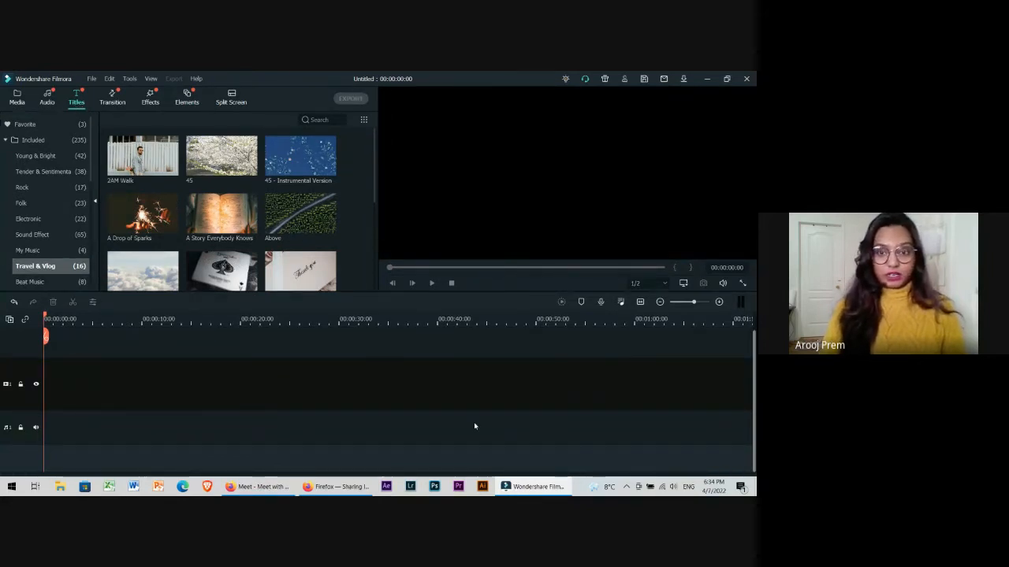
Look through the Custom, Openers and Titles categories of the title library
{"action": "left_click", "coordinate": [77, 99]}
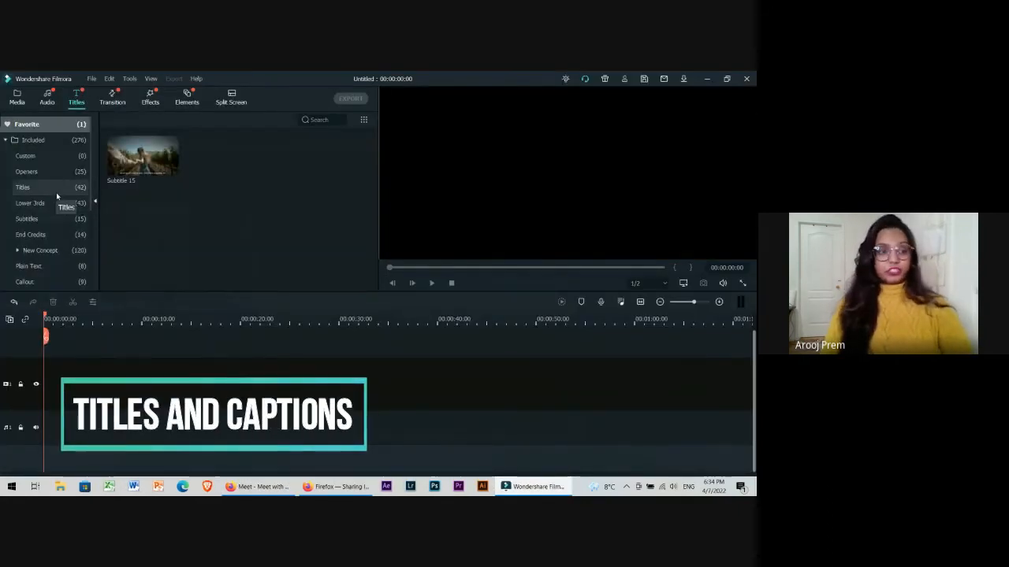
{"action": "left_click", "coordinate": [30, 156]}
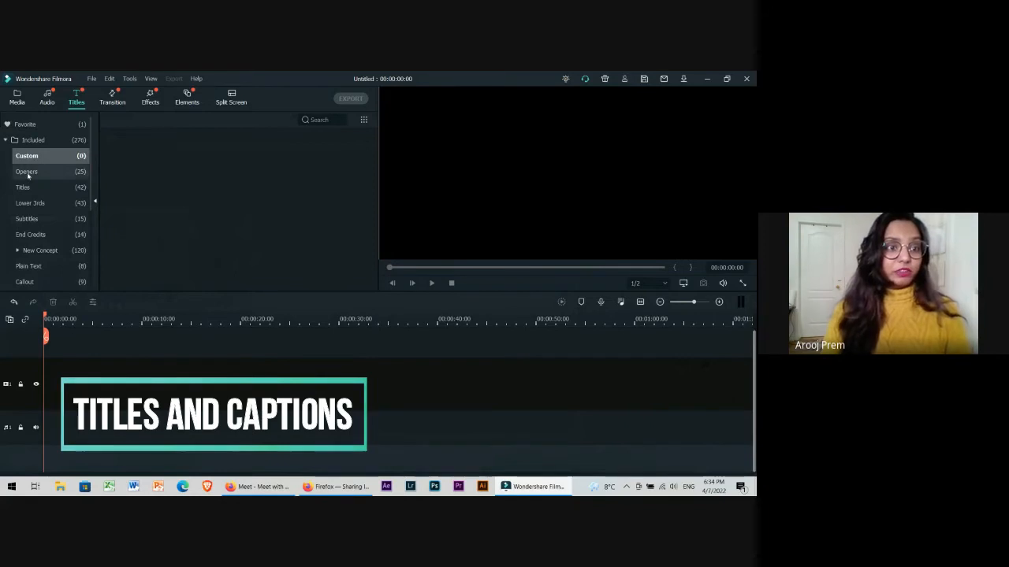
{"action": "left_click", "coordinate": [28, 172]}
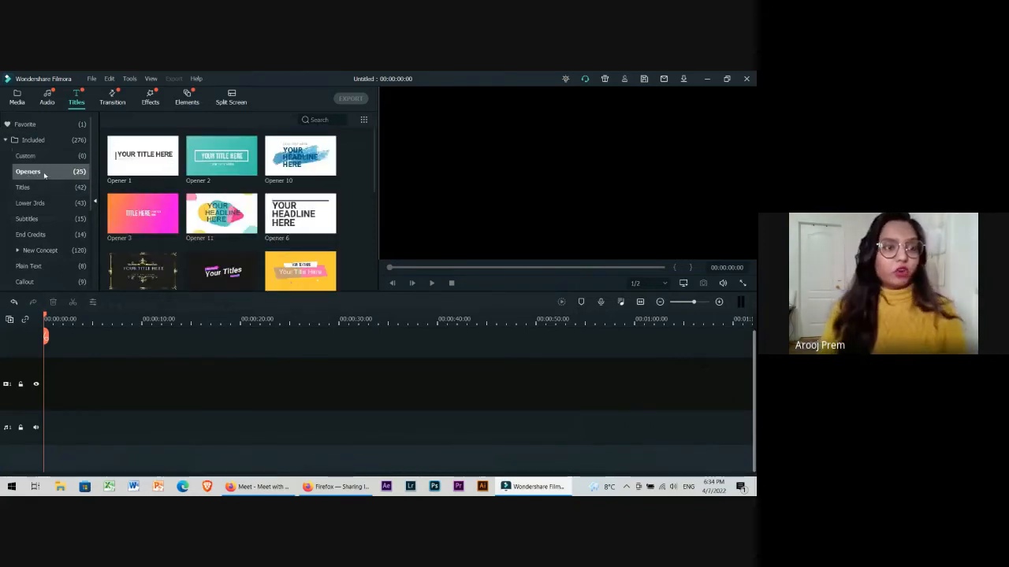
{"action": "left_click", "coordinate": [24, 187]}
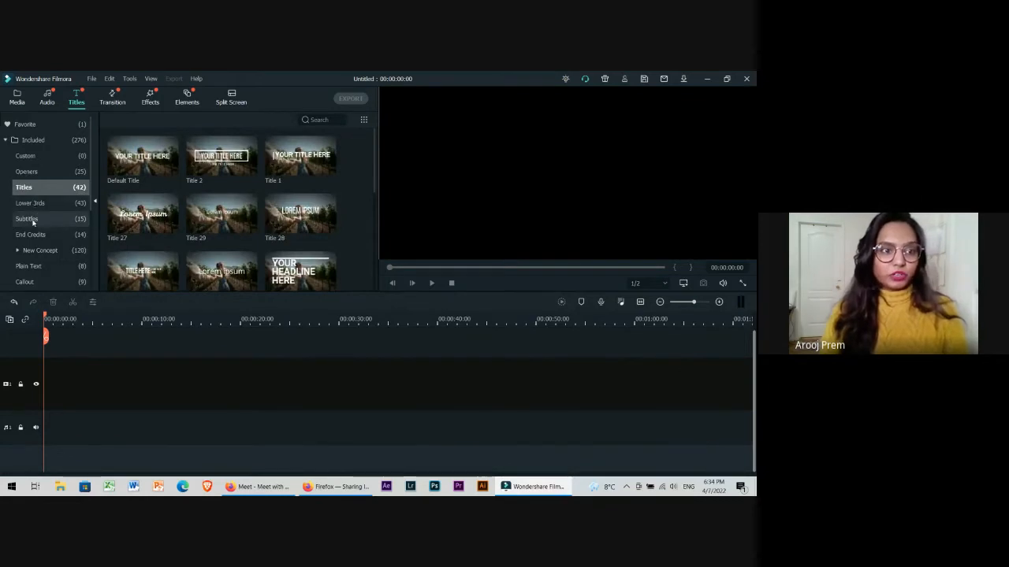
Preview the Opener 1, Opener 2 and Opener 10 templates from the Openers title category
{"action": "left_click", "coordinate": [32, 173]}
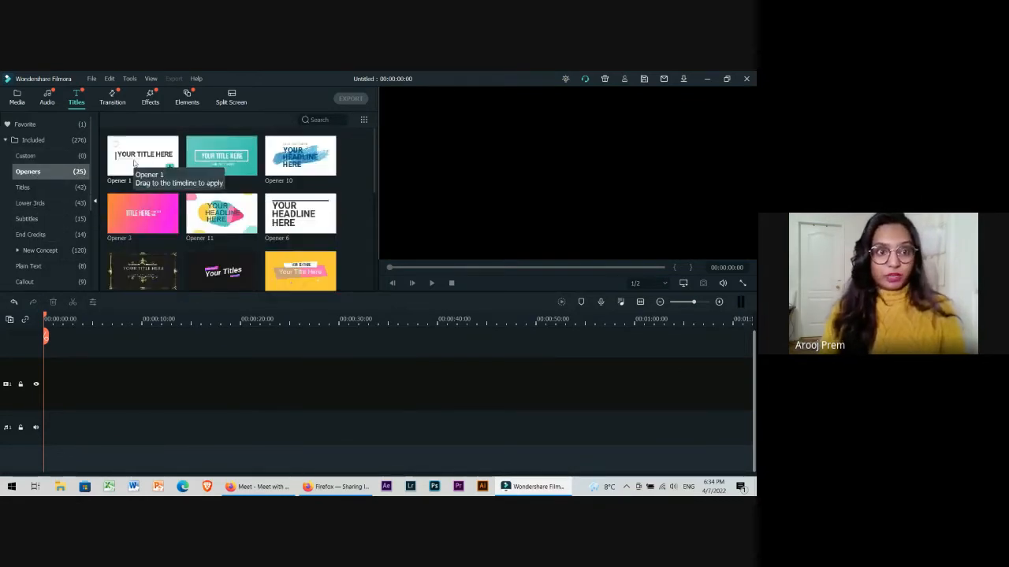
{"action": "left_click", "coordinate": [166, 161]}
{"action": "left_click", "coordinate": [226, 155]}
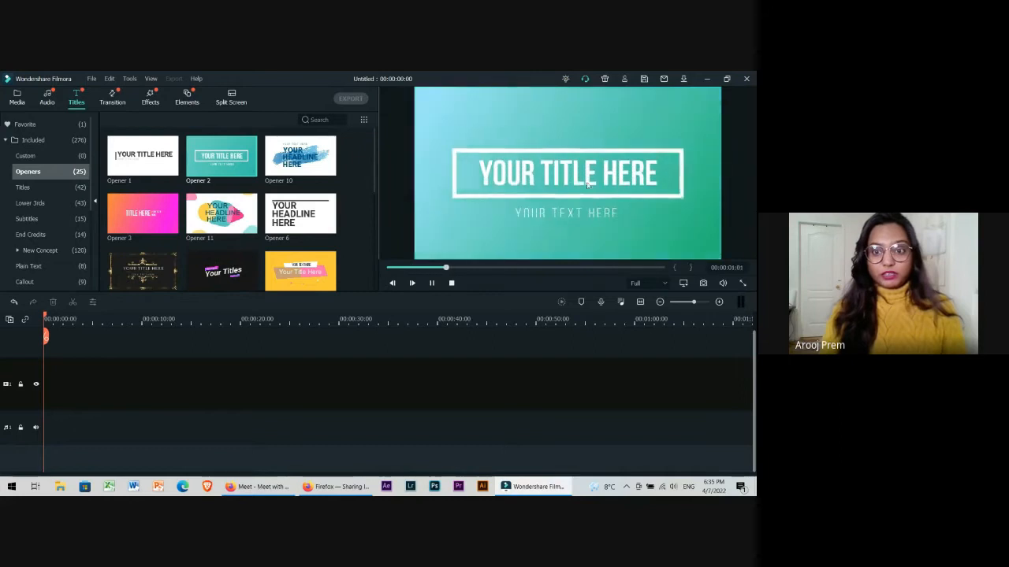
{"action": "left_click", "coordinate": [300, 162]}
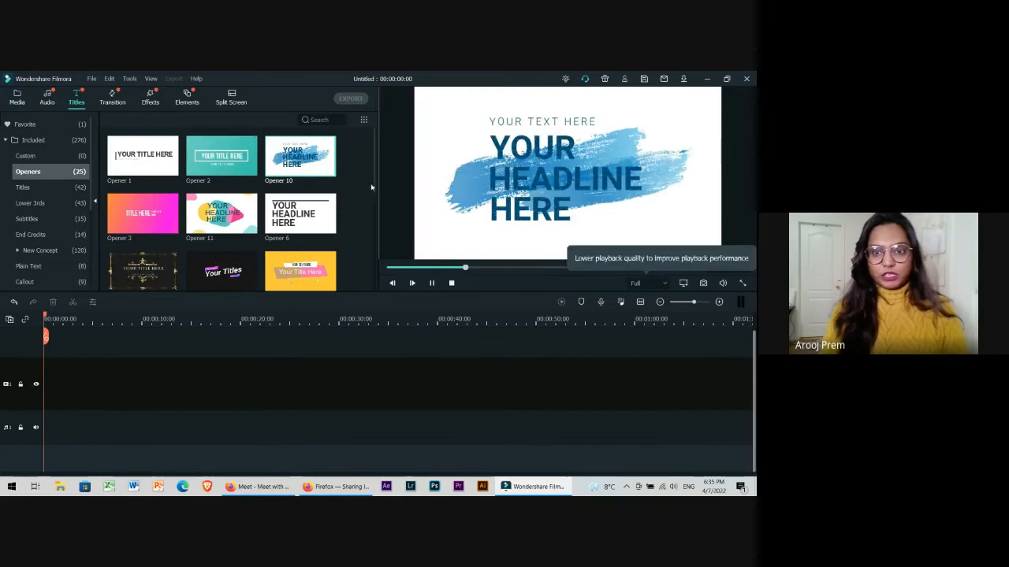
Add Opener 10 to the video track at about 12 seconds and move the playhead to 00:00:14:17
{"action": "left_click_drag", "start_coordinate": [259, 273], "coordinate": [161, 398]}
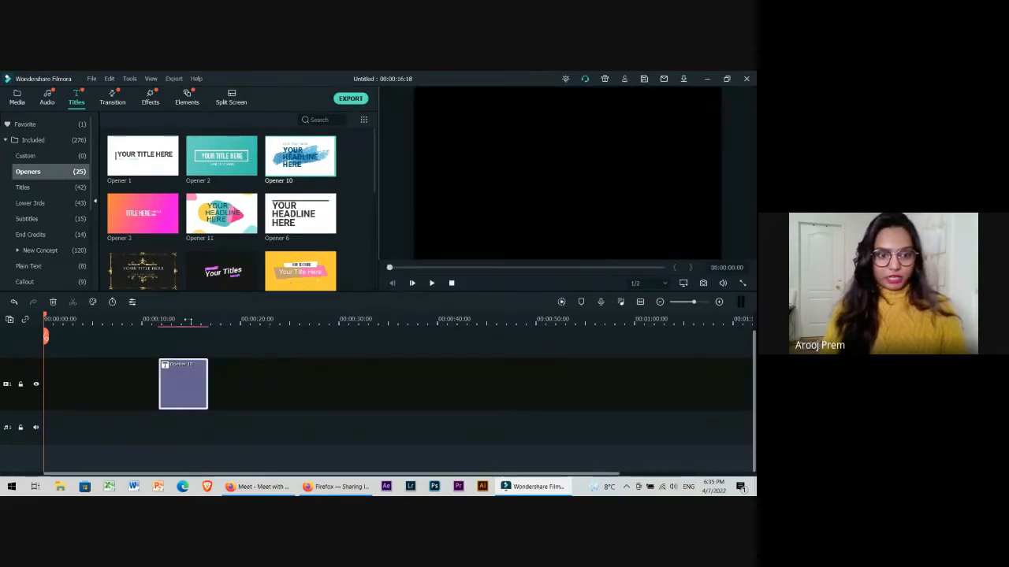
{"action": "left_click", "coordinate": [187, 321]}
Open the opener's headline for text editing and replace the word YOUR with MY
{"action": "left_click", "coordinate": [566, 172]}
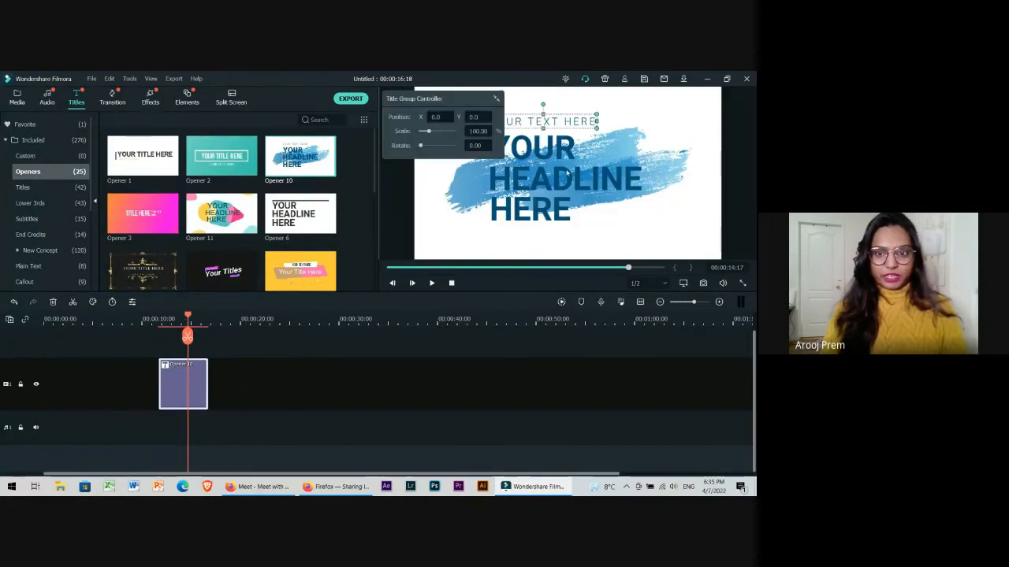
{"action": "left_click", "coordinate": [573, 174]}
{"action": "left_click", "coordinate": [562, 146]}
{"action": "double_click", "coordinate": [532, 167]}
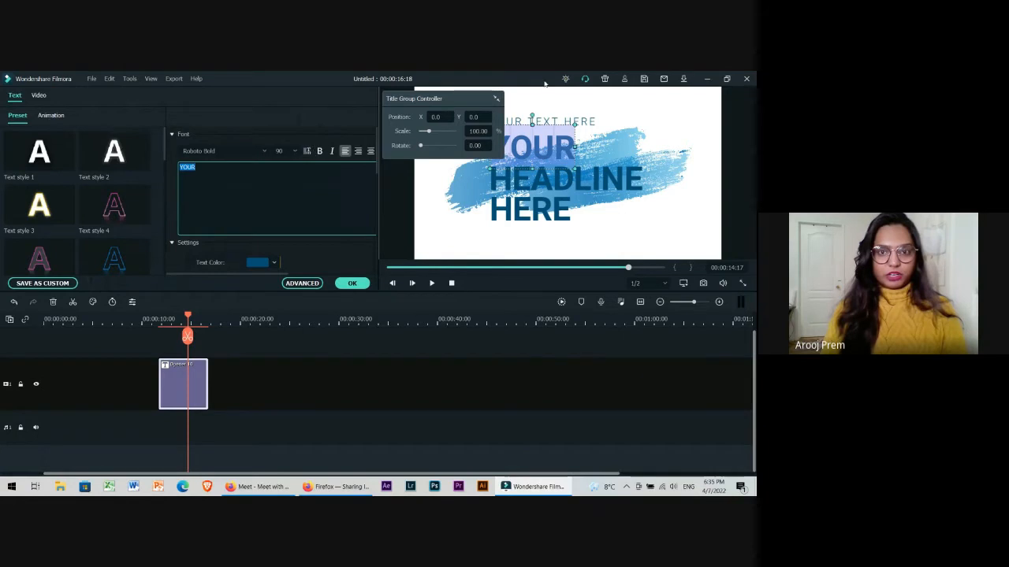
{"action": "left_click_drag", "start_coordinate": [479, 100], "coordinate": [366, 84]}
{"action": "left_click", "coordinate": [259, 178]}
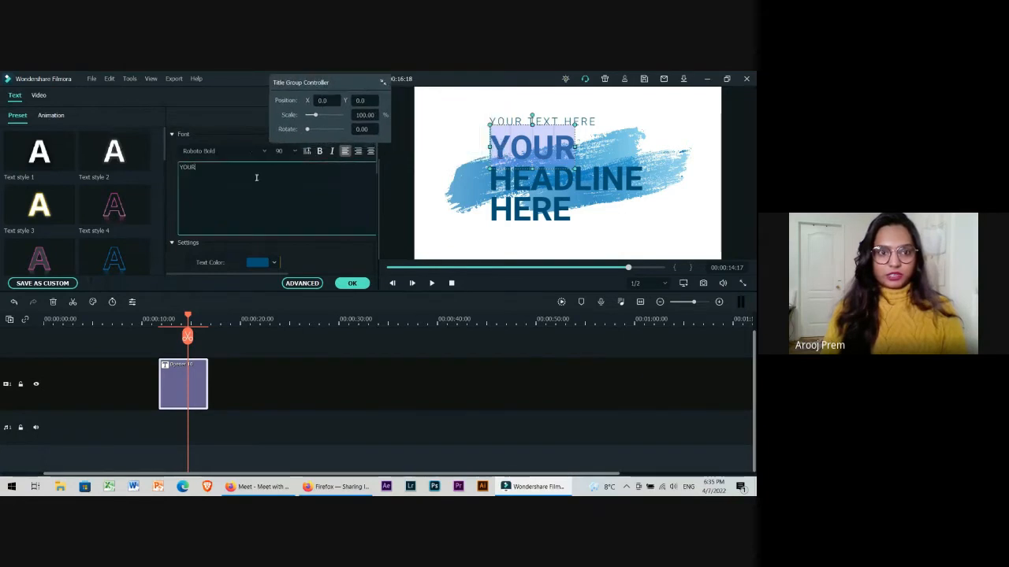
{"action": "double_click", "coordinate": [192, 167]}
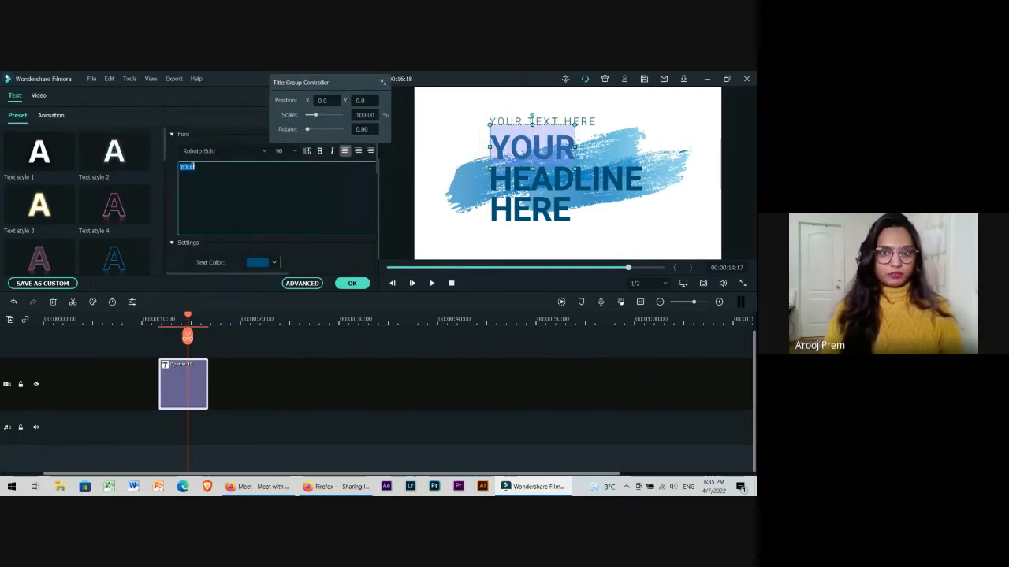
{"action": "type", "text": "MY"}
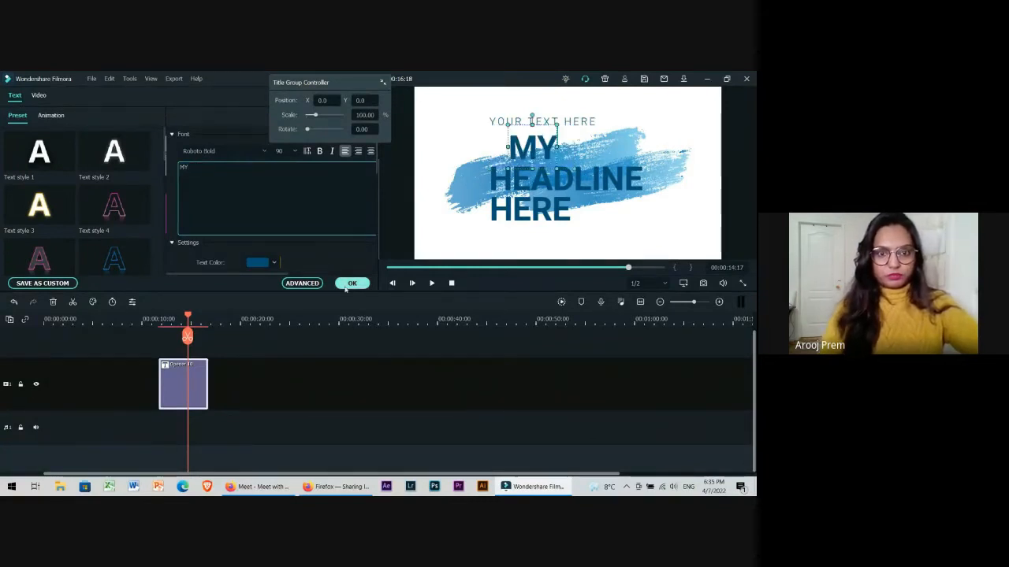
Replace the opener's second headline line, HEADLINE, with the lowercase text "sample"
{"action": "left_click", "coordinate": [574, 177]}
{"action": "double_click", "coordinate": [226, 171]}
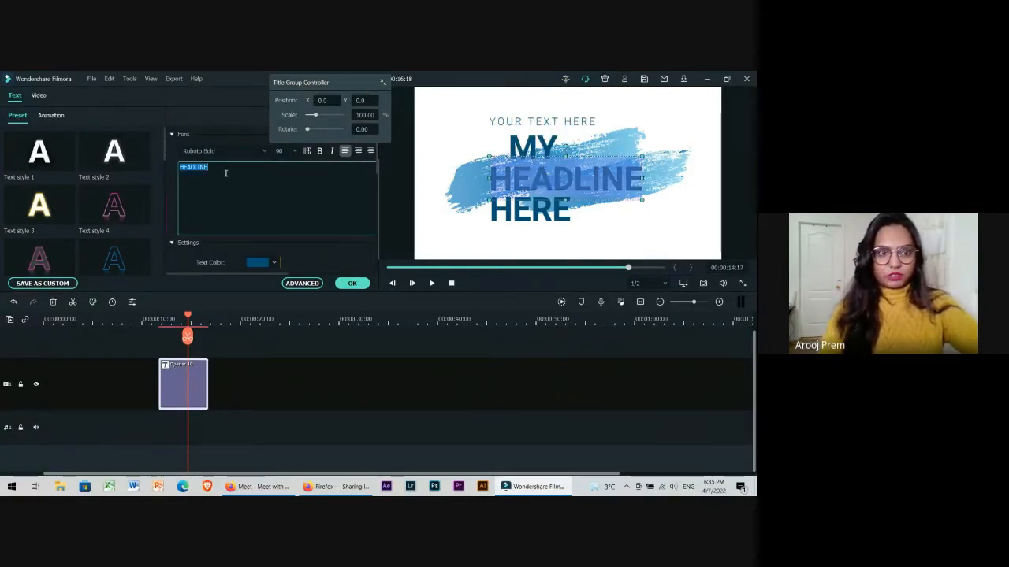
{"action": "left_click_drag", "start_coordinate": [237, 166], "coordinate": [146, 167]}
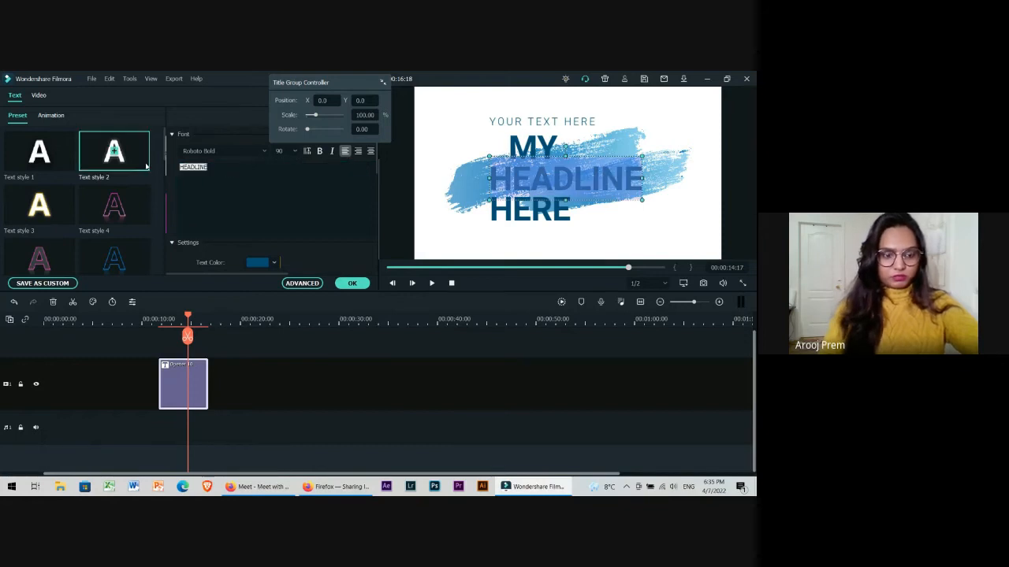
{"action": "left_click", "coordinate": [226, 175]}
{"action": "key", "text": "BackSpace"}
{"action": "key", "text": "BackSpace"}
{"action": "key", "text": "BackSpace"}
{"action": "key", "text": "BackSpace"}
{"action": "key", "text": "BackSpace"}
{"action": "key", "text": "BackSpace"}
{"action": "key", "text": "BackSpace"}
{"action": "key", "text": "BackSpace"}
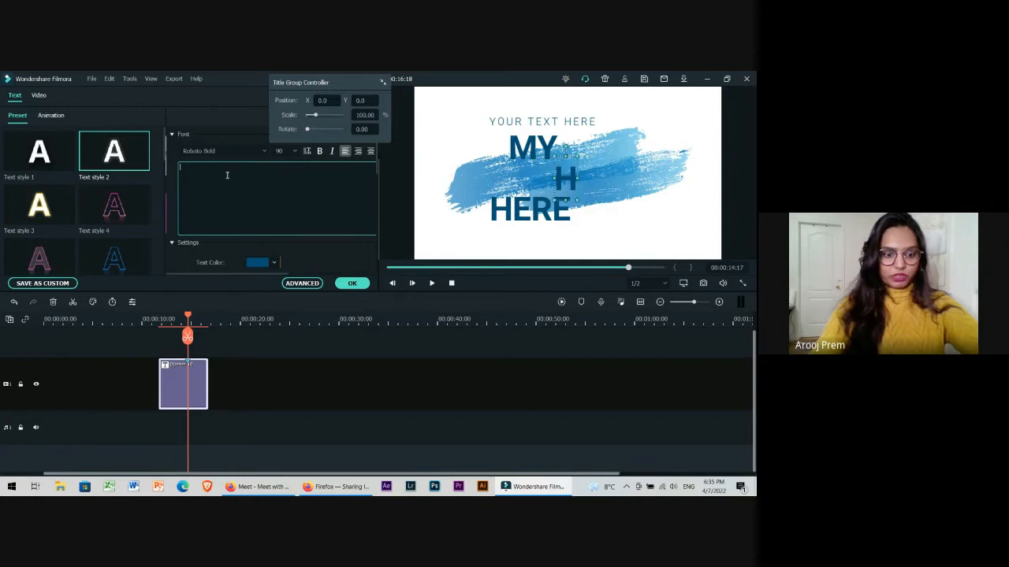
{"action": "type", "text": "sample"}
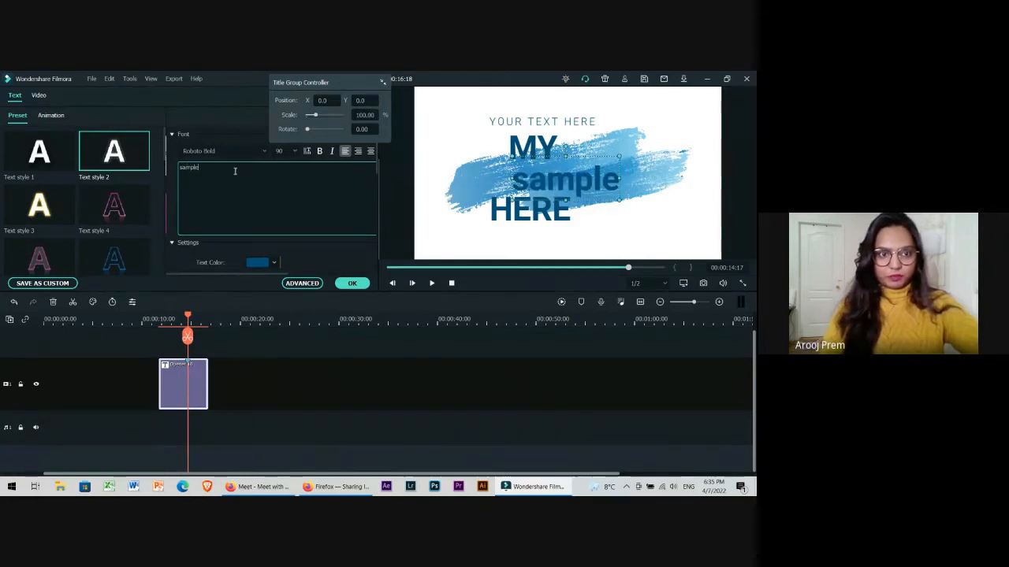
Clear the second headline line and re-enter it in capitals as SAMPLE
{"action": "left_click", "coordinate": [179, 167]}
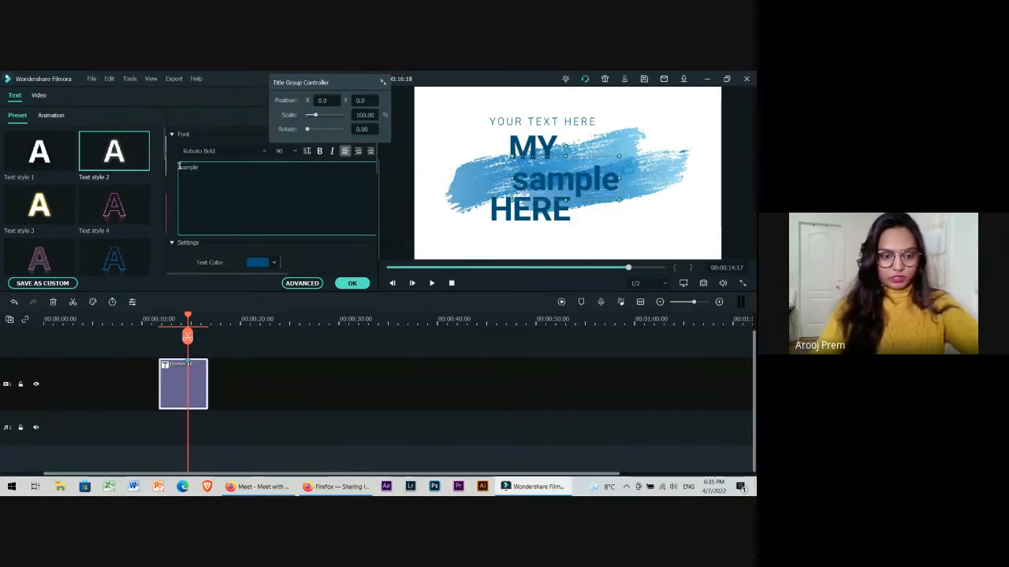
{"action": "key", "text": "Delete"}
{"action": "key", "text": "Delete"}
{"action": "key", "text": "Delete"}
{"action": "key", "text": "Delete"}
{"action": "key", "text": "Delete"}
{"action": "key", "text": "Delete"}
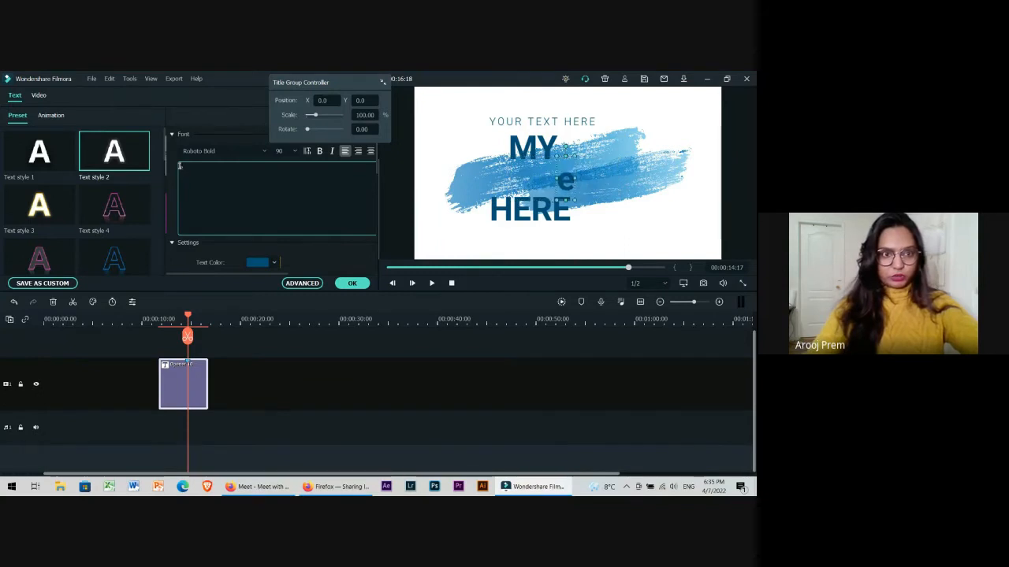
{"action": "type", "text": "SAMPLE"}
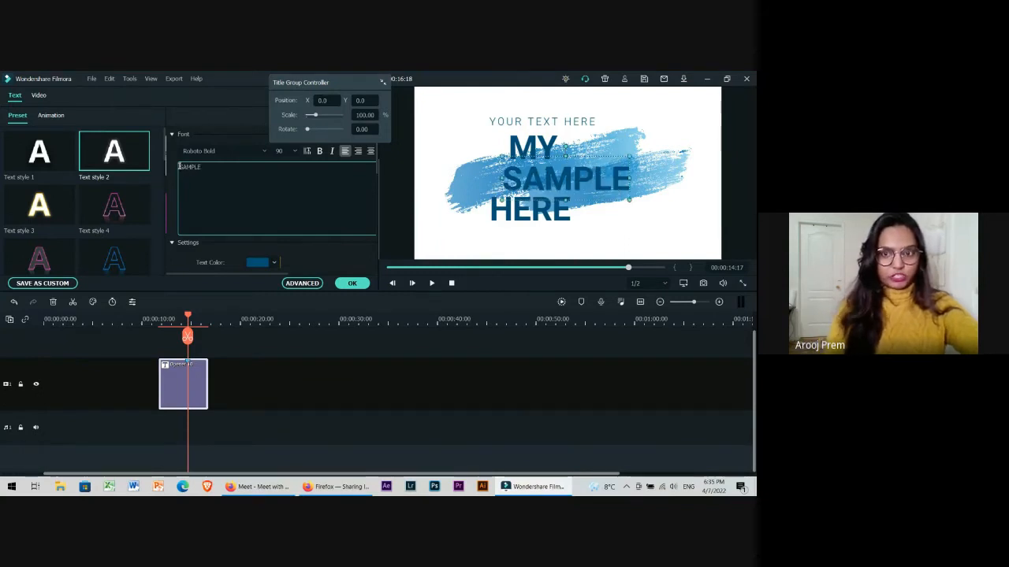
Replace the opener's third headline line, HERE, with VIDEO
{"action": "left_click", "coordinate": [524, 209]}
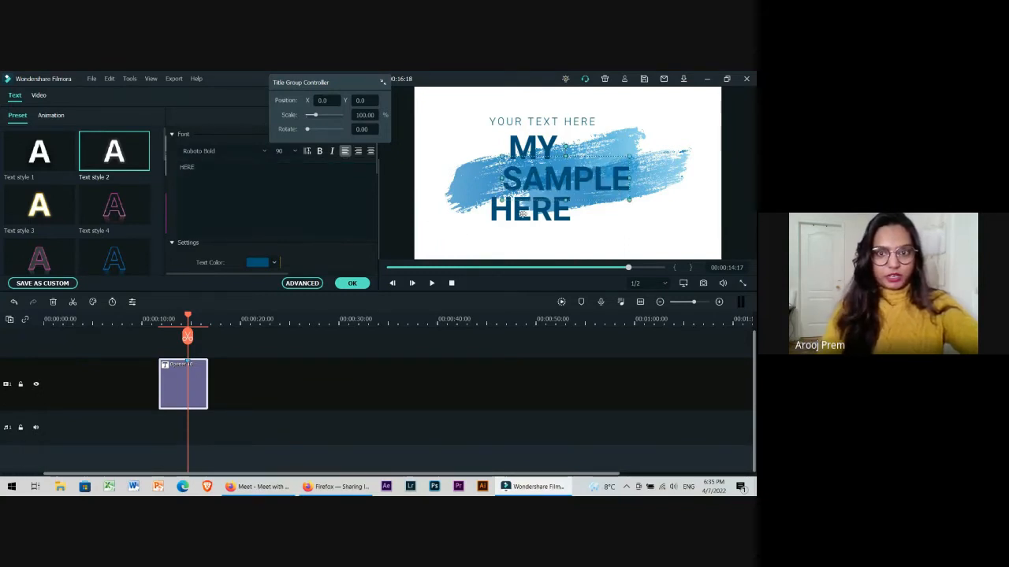
{"action": "double_click", "coordinate": [196, 167]}
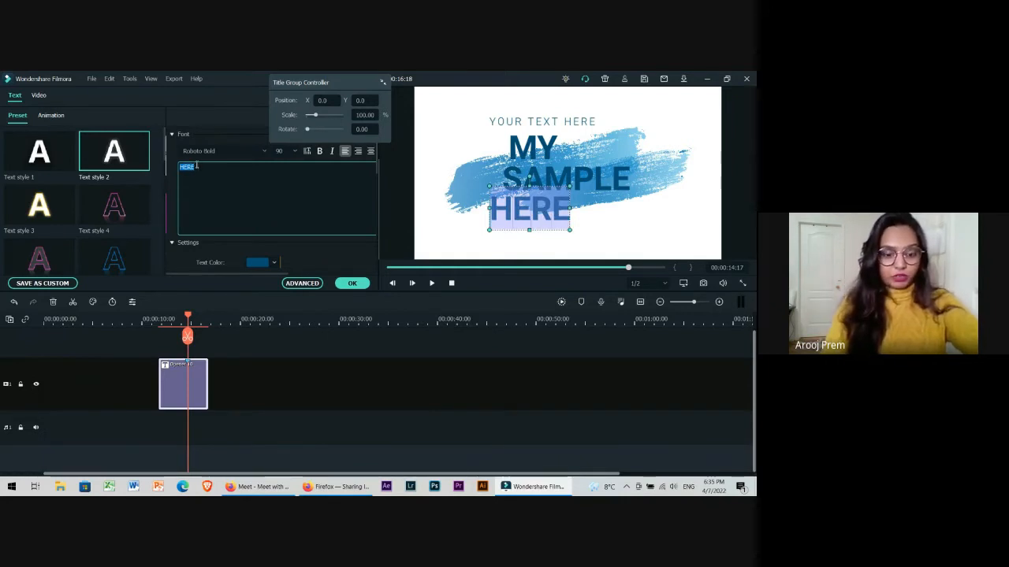
{"action": "type", "text": "VIDEO"}
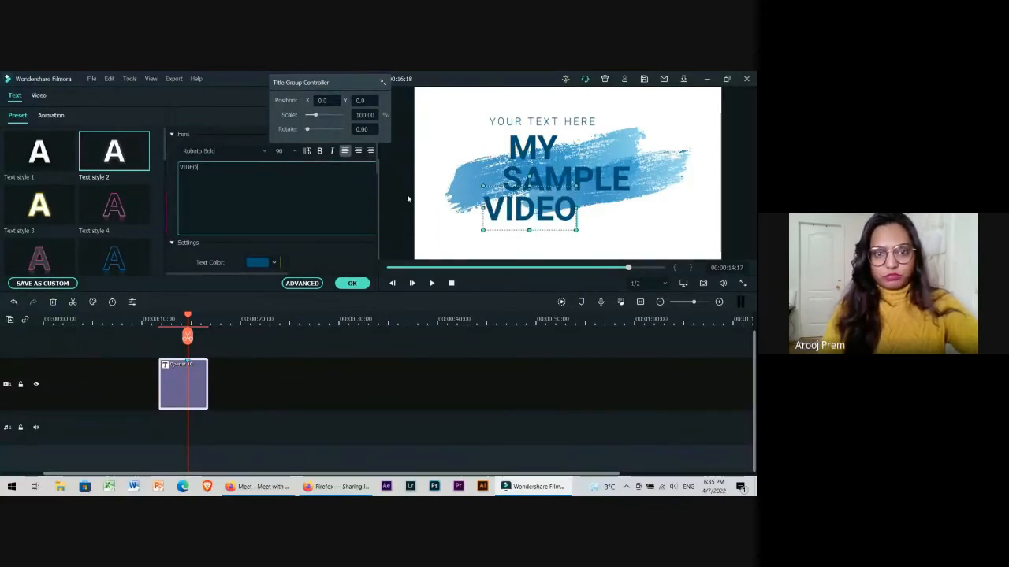
Move VIDEO to the right and slightly down in the opener, and align SAMPLE's left edge with MY
{"action": "left_click", "coordinate": [561, 217]}
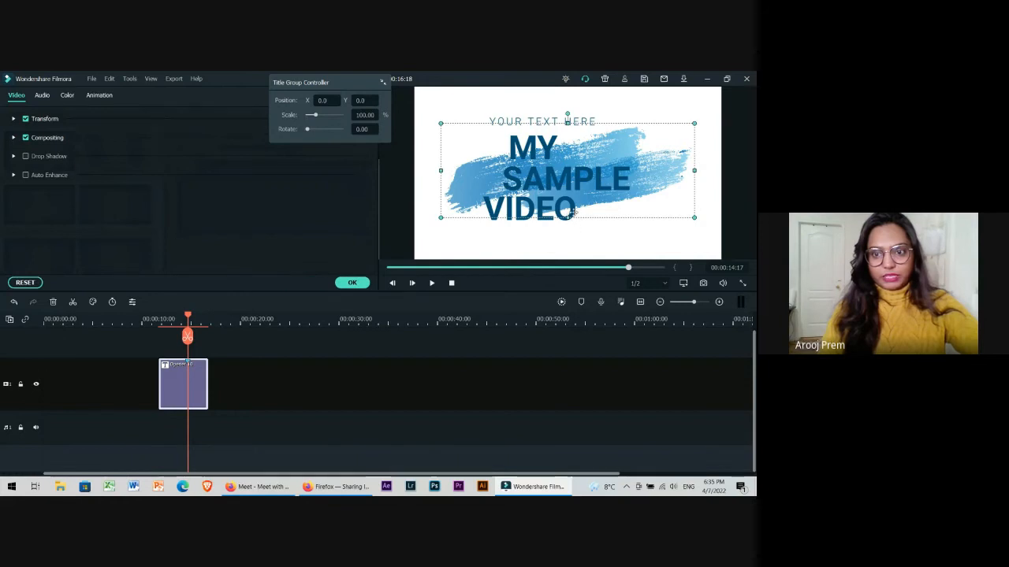
{"action": "left_click", "coordinate": [571, 213]}
{"action": "left_click_drag", "start_coordinate": [571, 217], "coordinate": [621, 221]}
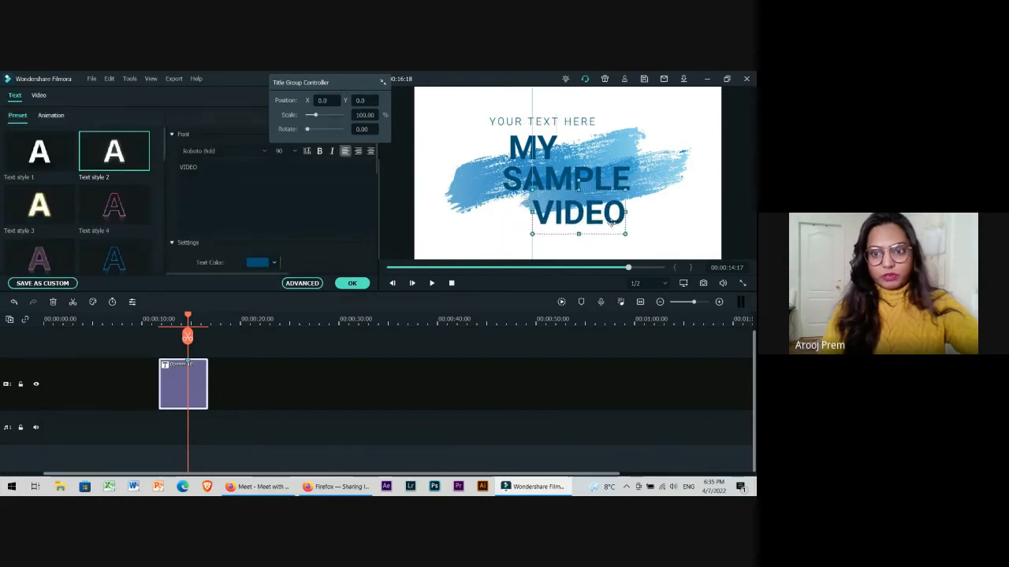
{"action": "left_click", "coordinate": [582, 175]}
{"action": "left_click_drag", "start_coordinate": [585, 175], "coordinate": [594, 173]}
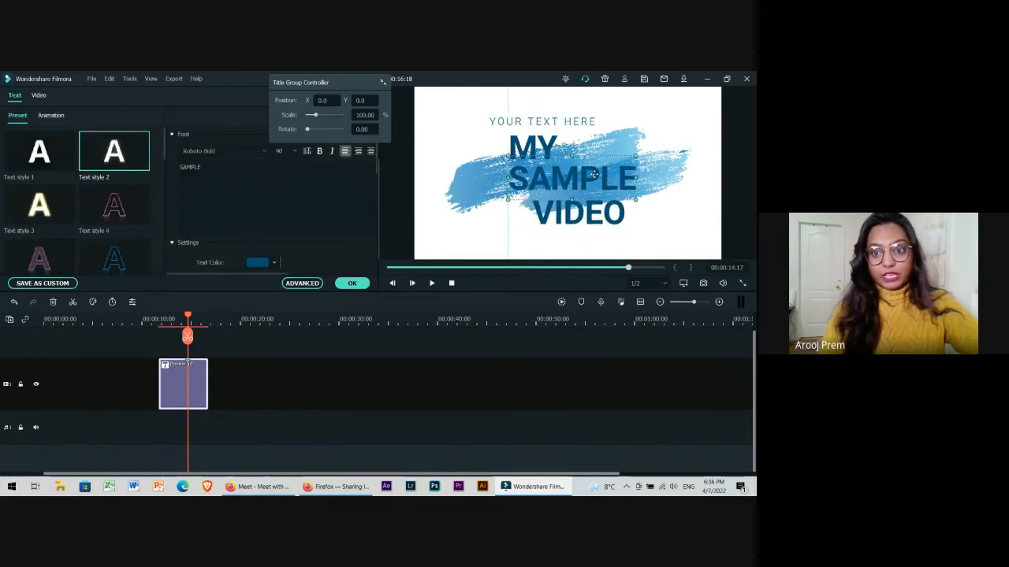
Set the opener's SAMPLE line to the Raleway SemiBold font at size 68
{"action": "left_click", "coordinate": [262, 152]}
{"action": "left_click", "coordinate": [266, 166]}
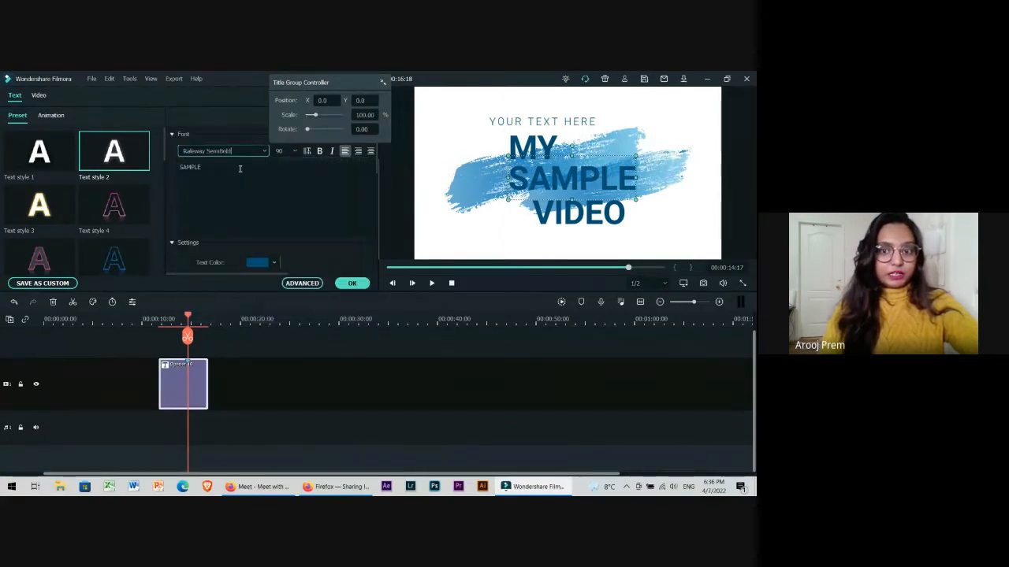
{"action": "left_click", "coordinate": [294, 152]}
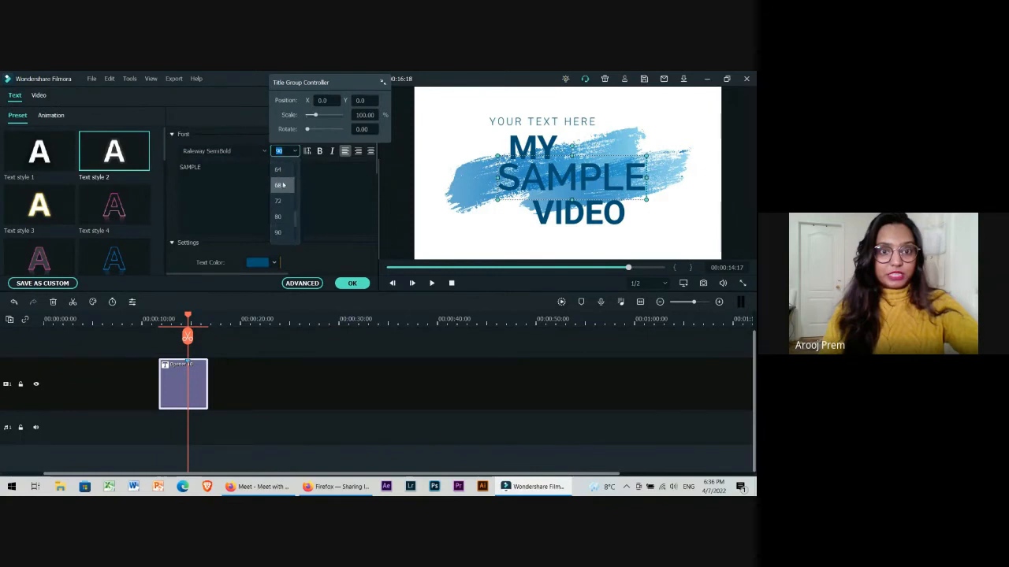
{"action": "left_click", "coordinate": [282, 185]}
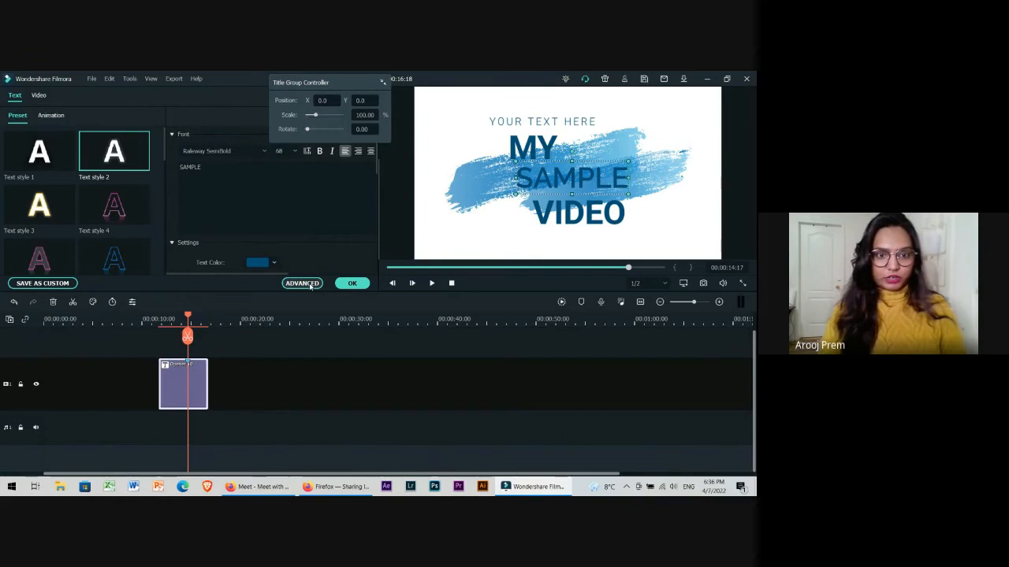
Look at the opener's text layers in the advanced text editor, close it, and play the opener from its start
{"action": "left_click", "coordinate": [302, 283]}
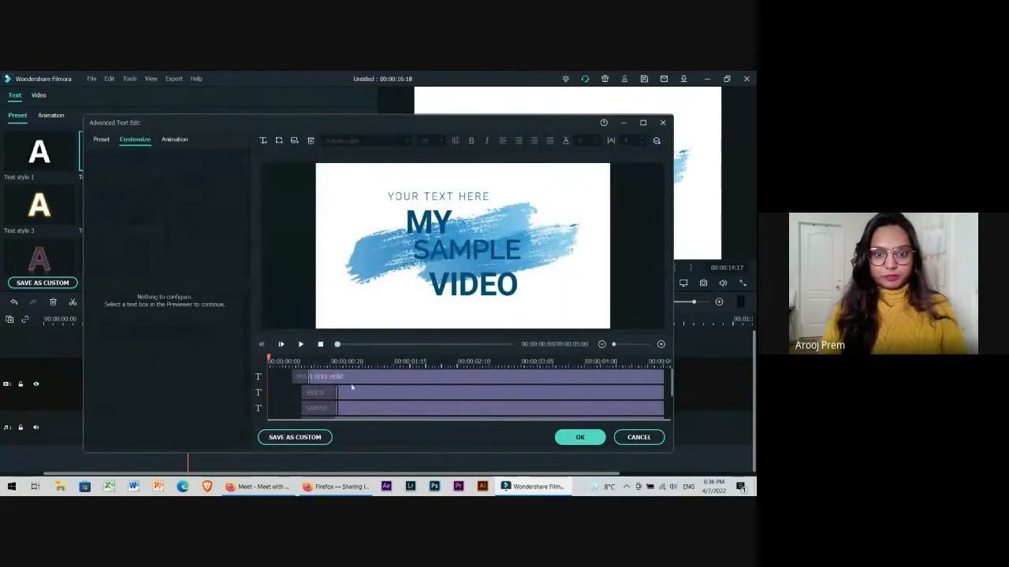
{"action": "left_click", "coordinate": [583, 442]}
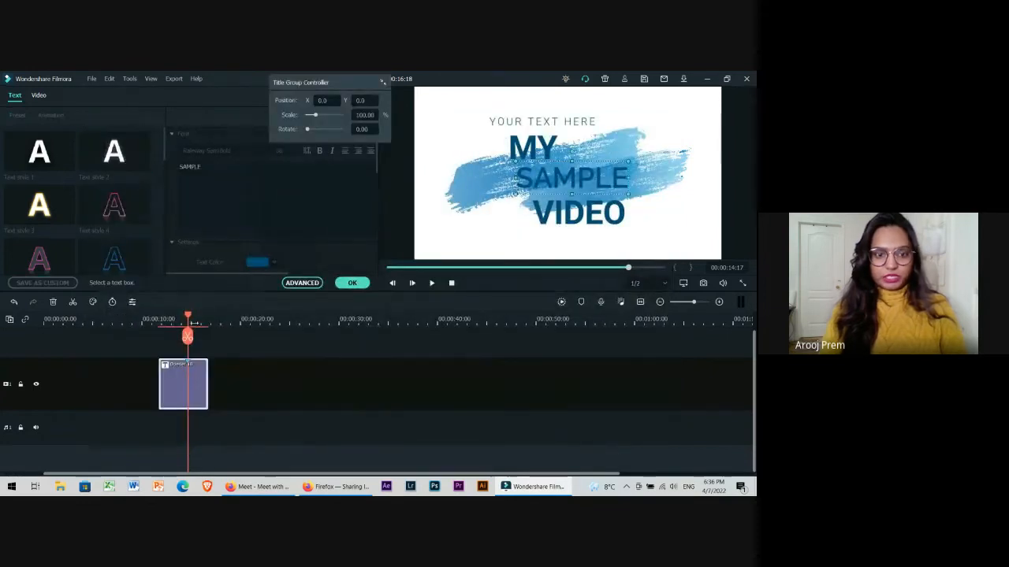
{"action": "left_click", "coordinate": [166, 320]}
{"action": "left_click_drag", "start_coordinate": [166, 319], "coordinate": [159, 319]}
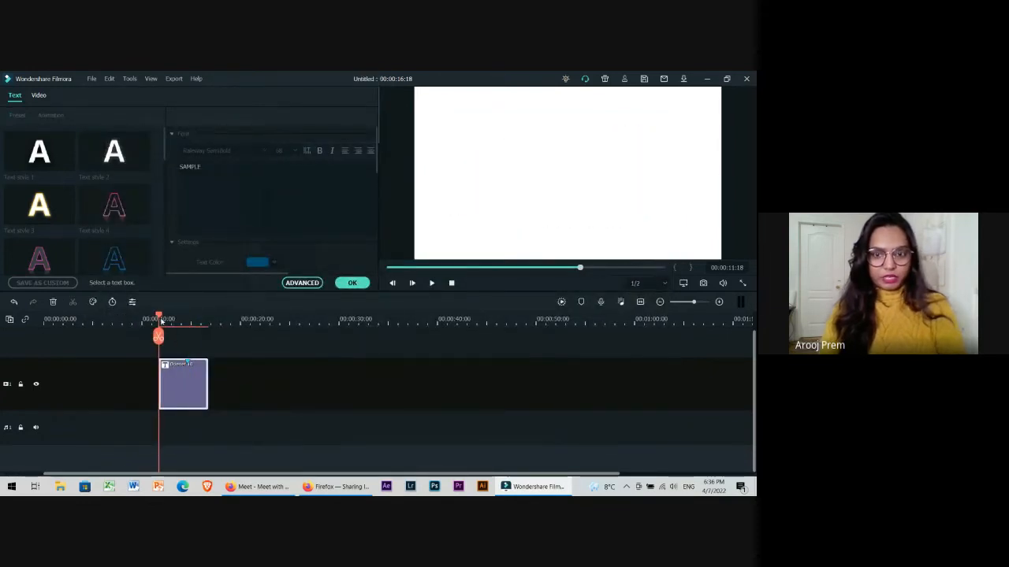
{"action": "key", "text": "space"}
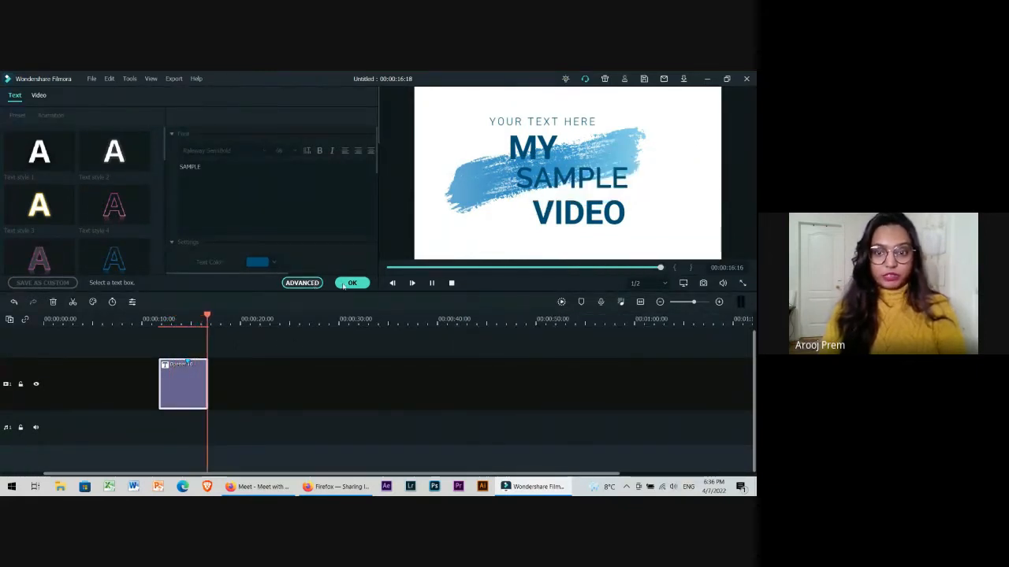
In the advanced text editor, lengthen the intro animations of YOUR TEXT HERE, VIDEO, SAMPLE and MY, ending the three headline lines at about 00:00:01:24
{"action": "left_click", "coordinate": [308, 283]}
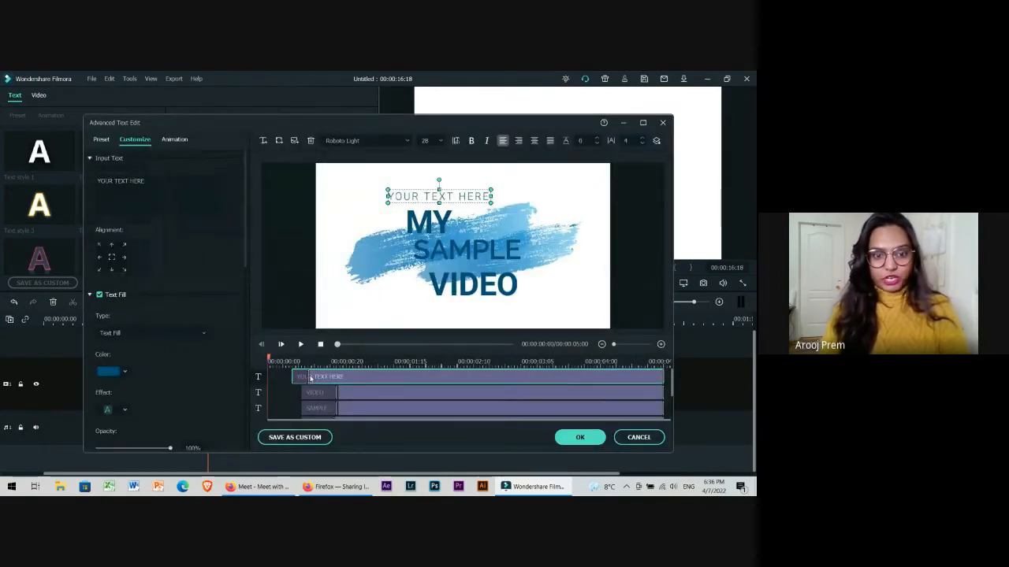
{"action": "left_click_drag", "start_coordinate": [309, 378], "coordinate": [422, 392]}
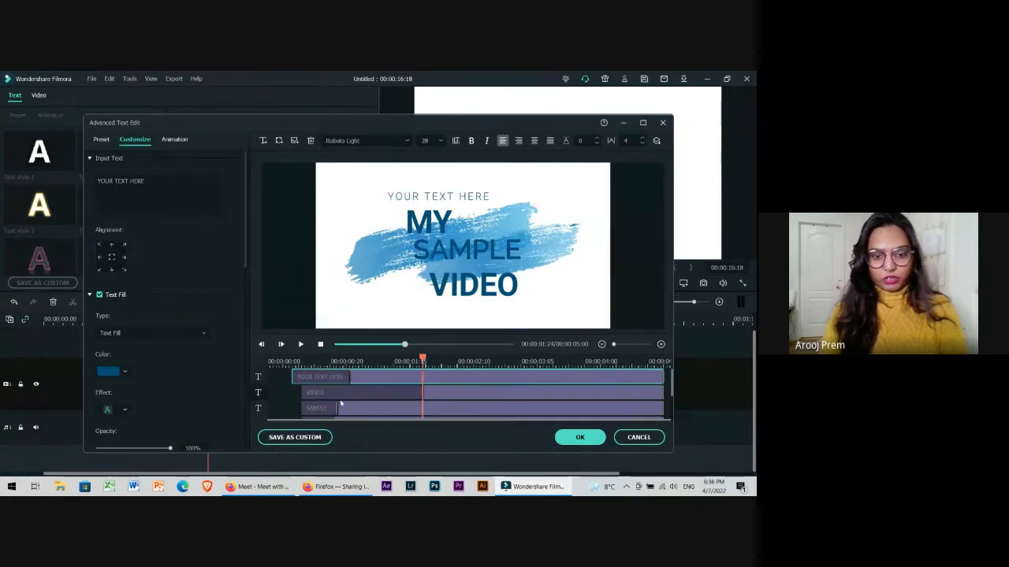
{"action": "scroll", "coordinate": [340, 403], "scroll_direction": "down", "scroll_amount": 1}
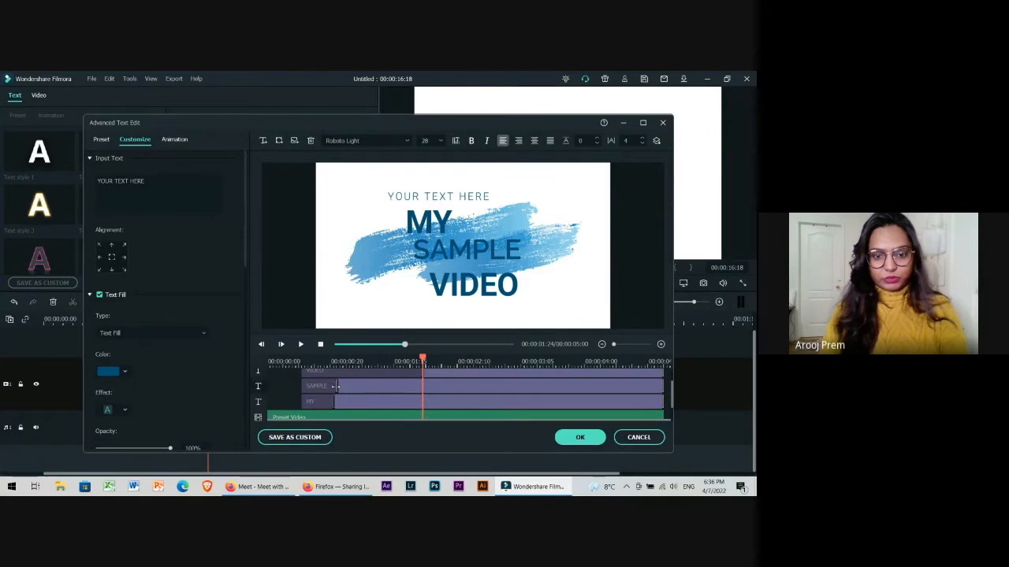
{"action": "left_click_drag", "start_coordinate": [335, 386], "coordinate": [424, 392]}
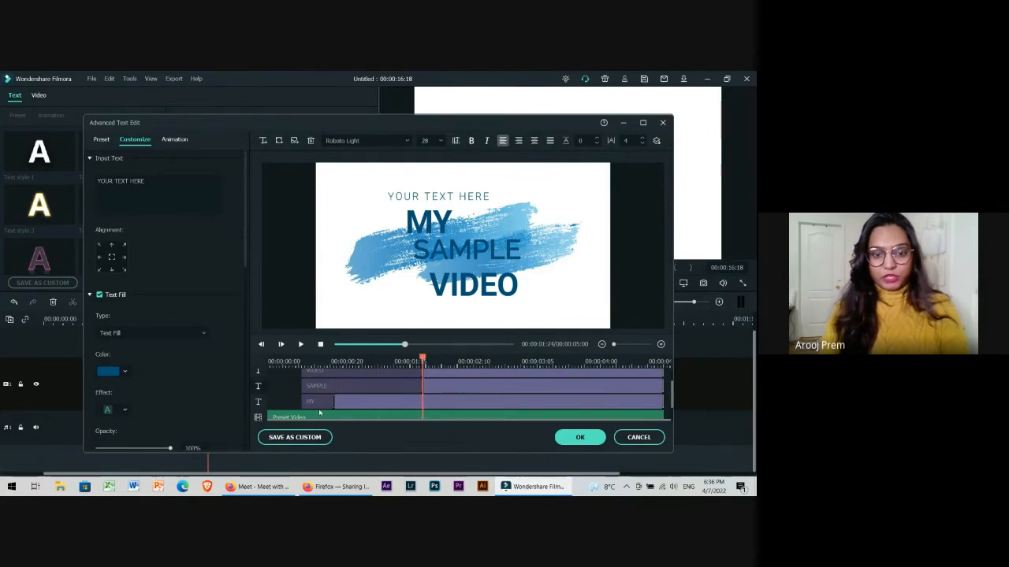
{"action": "left_click_drag", "start_coordinate": [332, 401], "coordinate": [423, 402]}
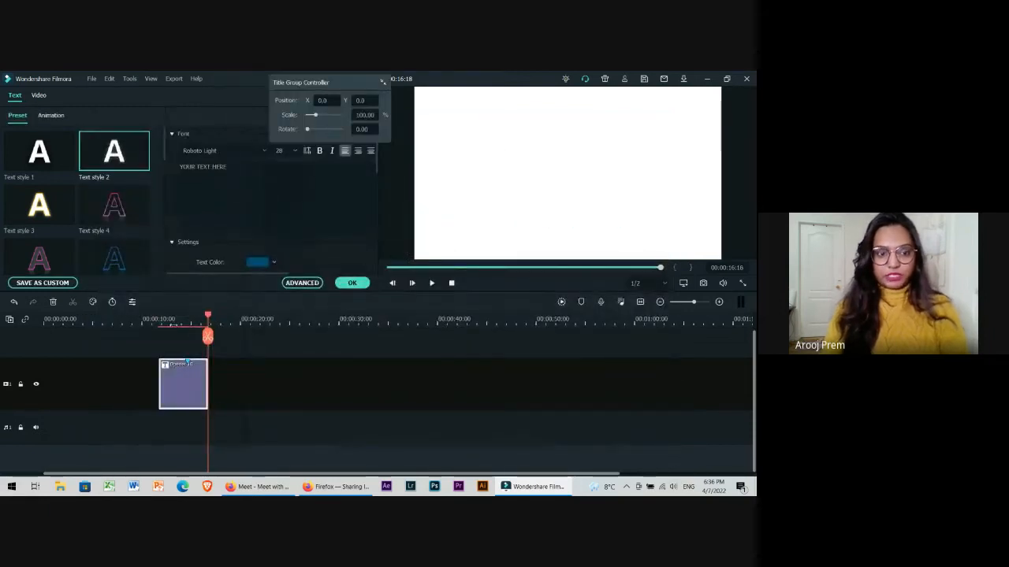
Preview the retimed opener, finish its title edits and move the clip to the very start of the video track
{"action": "left_click", "coordinate": [159, 322]}
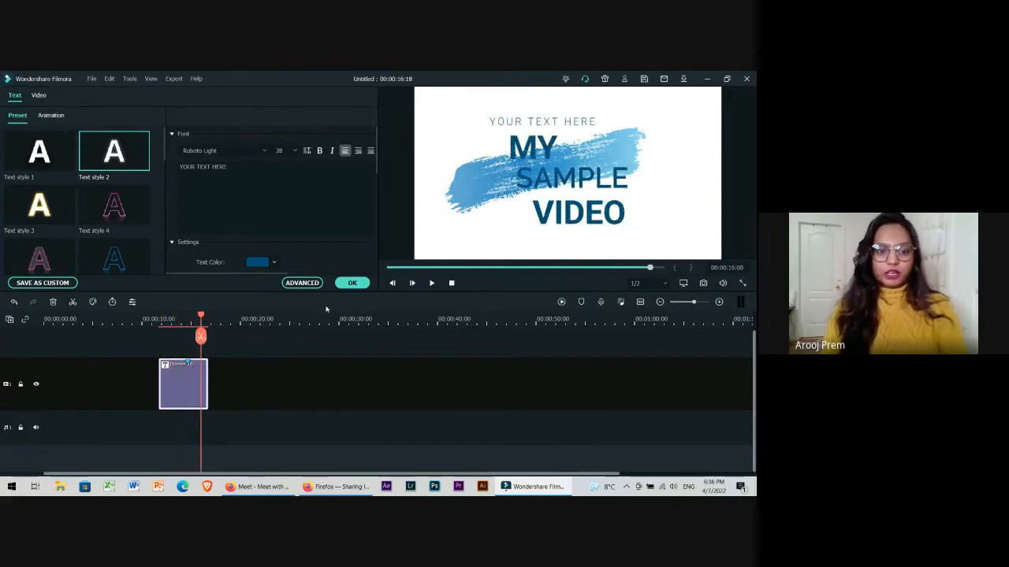
{"action": "left_click", "coordinate": [356, 283]}
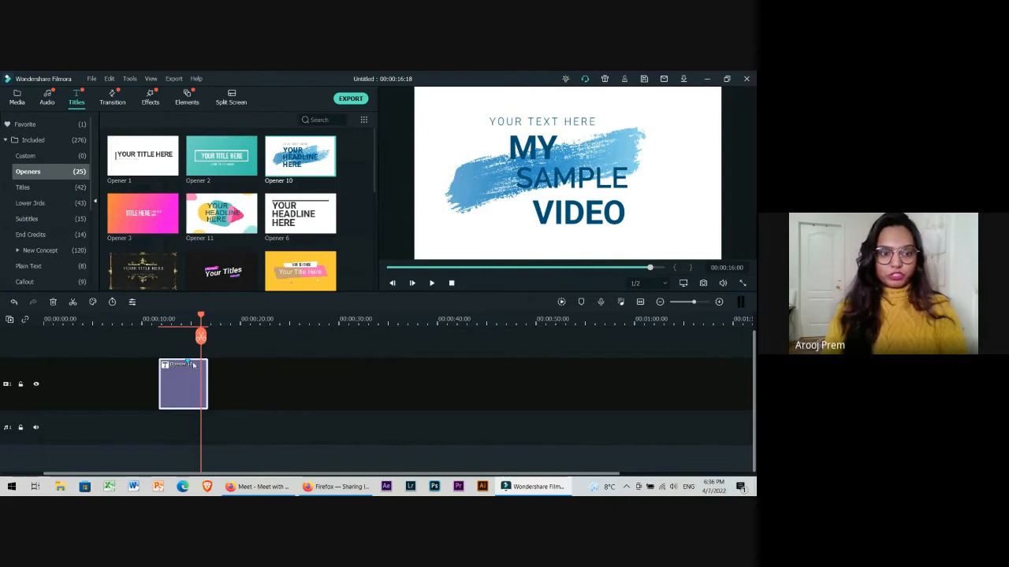
{"action": "left_click_drag", "start_coordinate": [193, 365], "coordinate": [68, 390]}
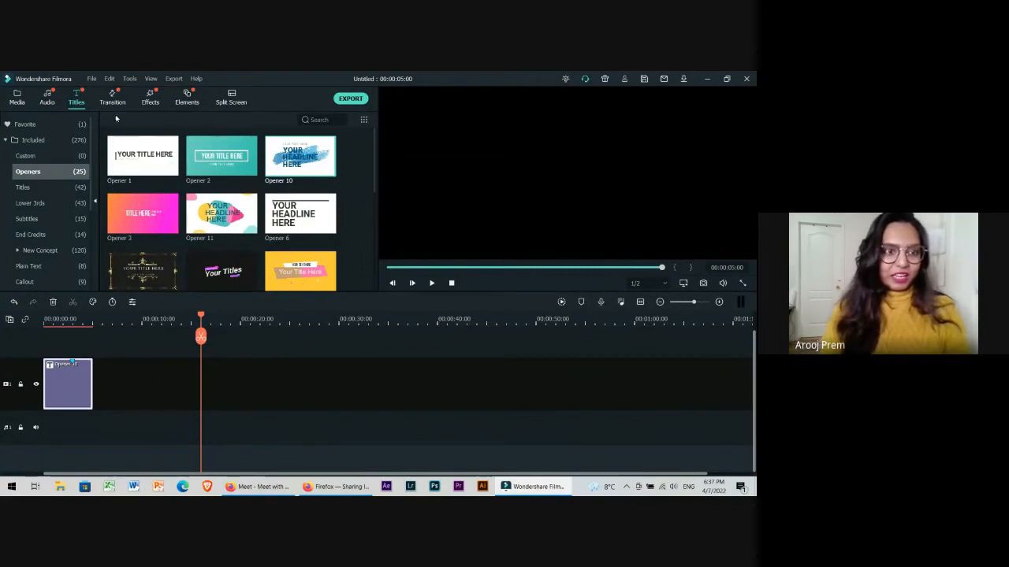
Browse the Titles and Lower 3rds categories, previewing Title 2, Title 29 and Lower Third 6
{"action": "left_click", "coordinate": [33, 189]}
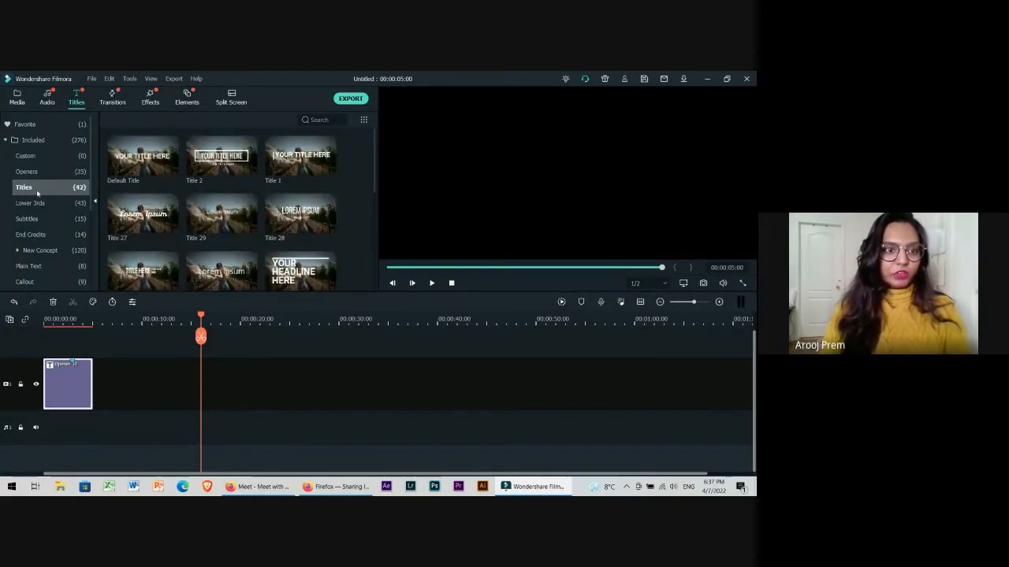
{"action": "left_click", "coordinate": [221, 158]}
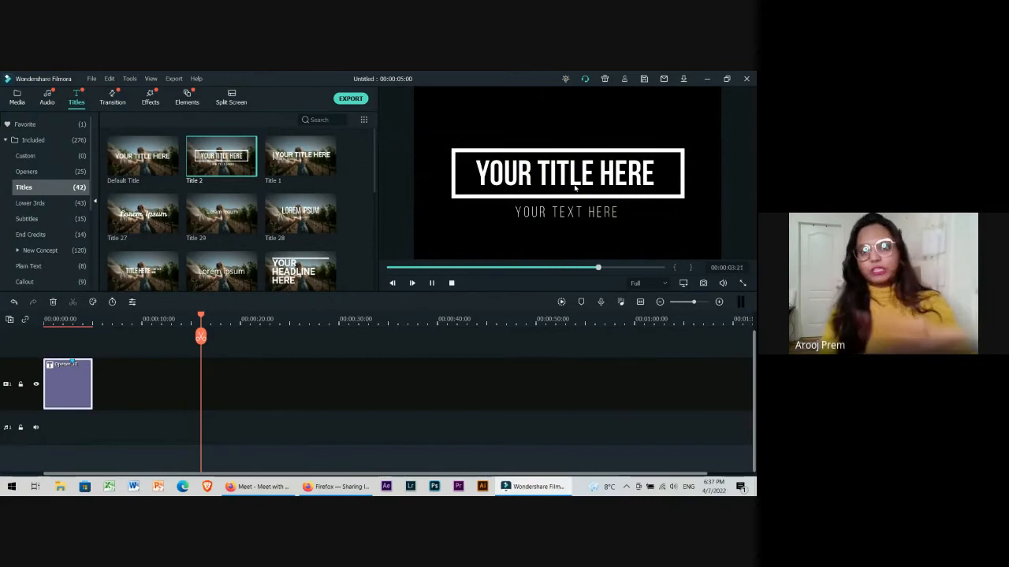
{"action": "left_click", "coordinate": [221, 217]}
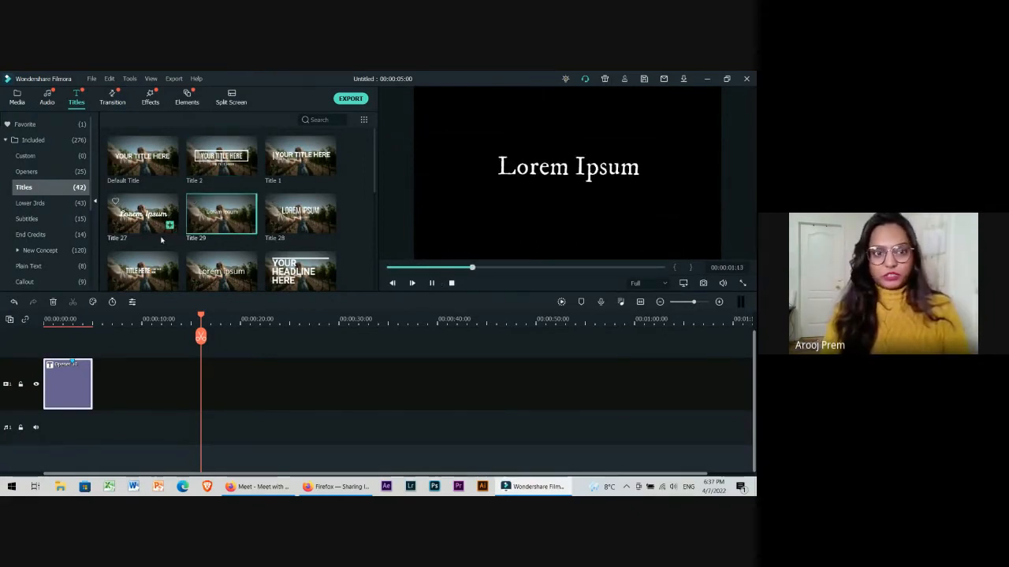
{"action": "left_click", "coordinate": [30, 203]}
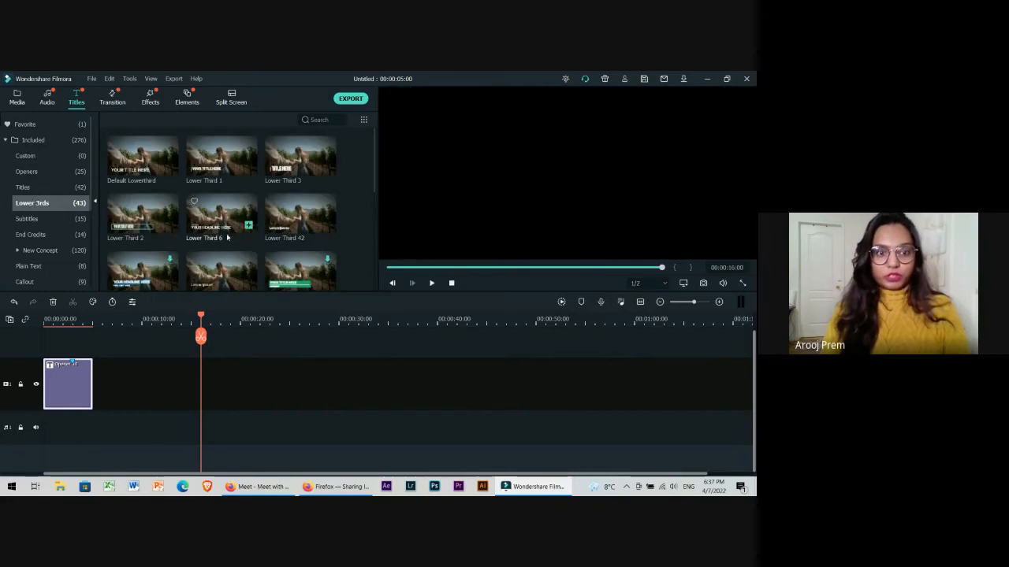
{"action": "left_click", "coordinate": [221, 213]}
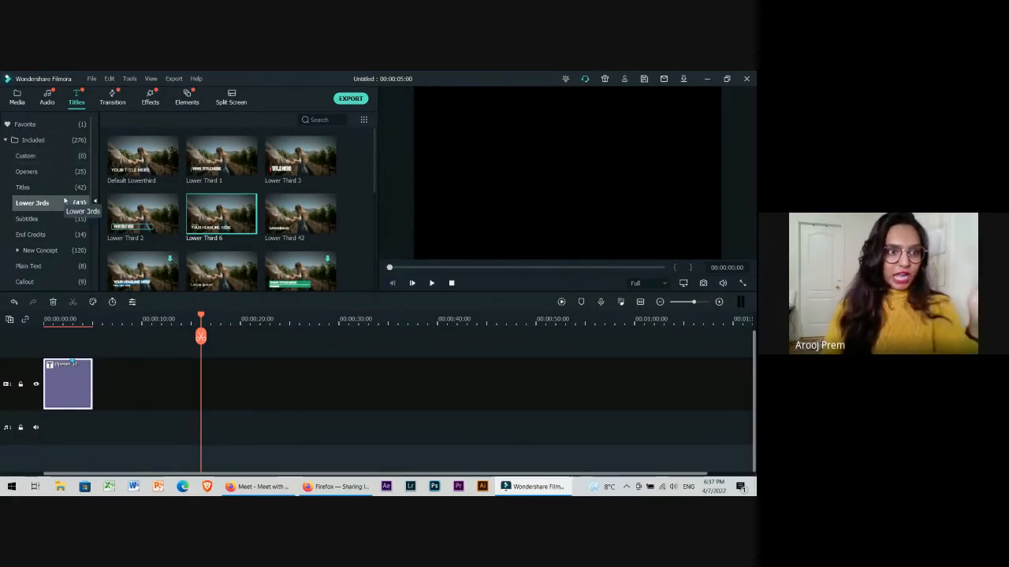
Compare an opener with a plain title by previewing Opener 2 and Title 2
{"action": "left_click", "coordinate": [35, 172]}
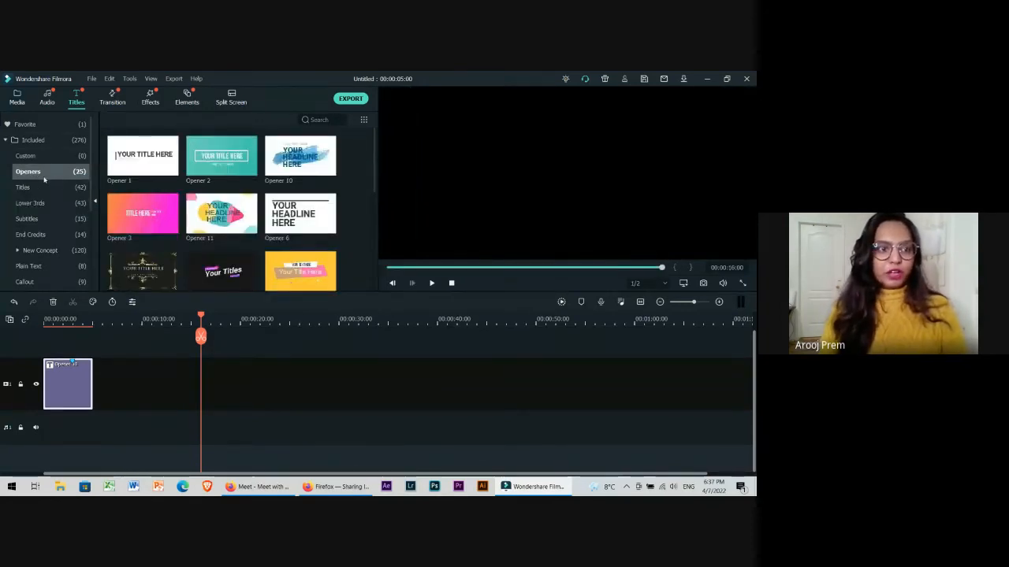
{"action": "left_click", "coordinate": [222, 161]}
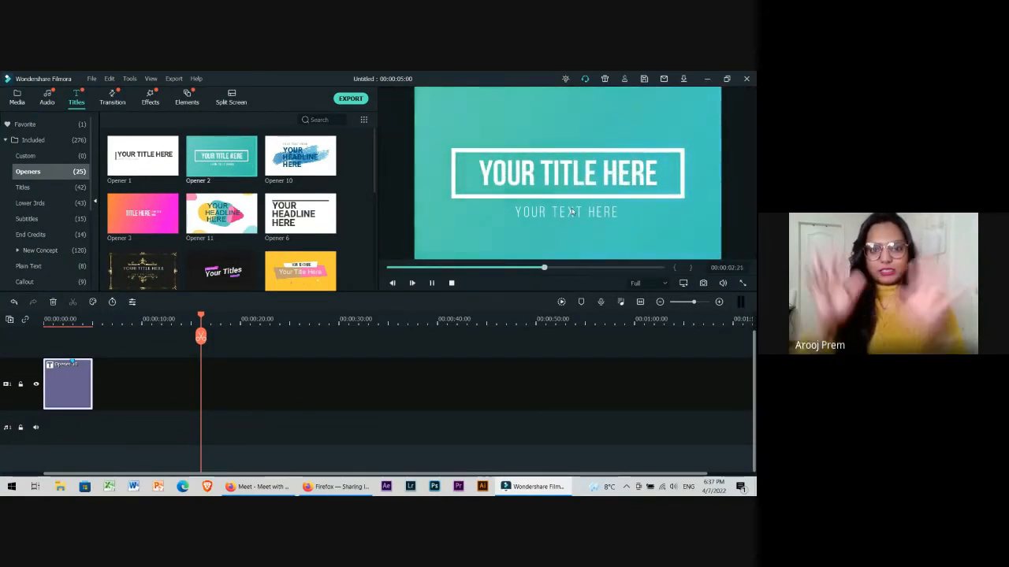
{"action": "left_click", "coordinate": [35, 189]}
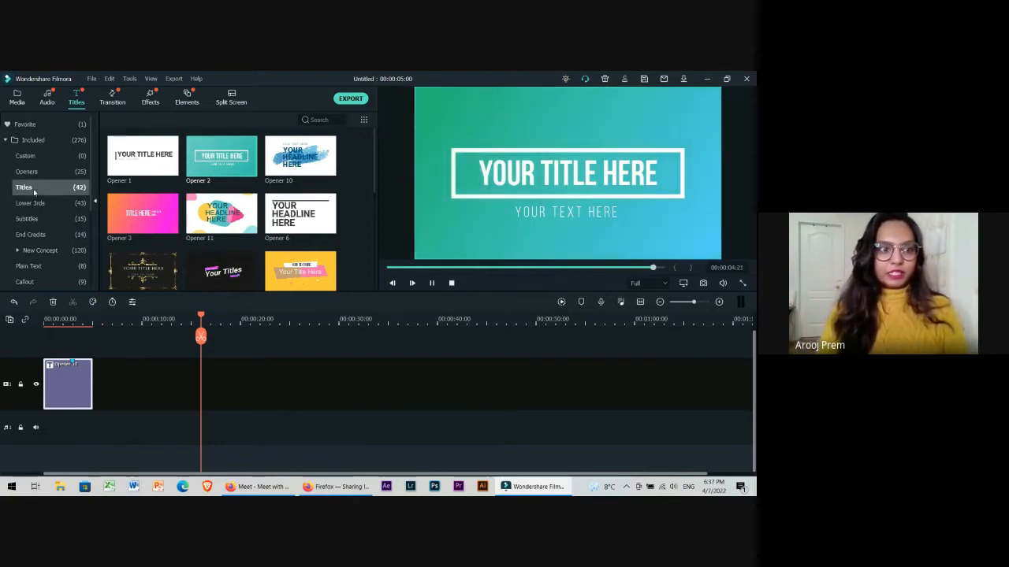
{"action": "left_click", "coordinate": [225, 157]}
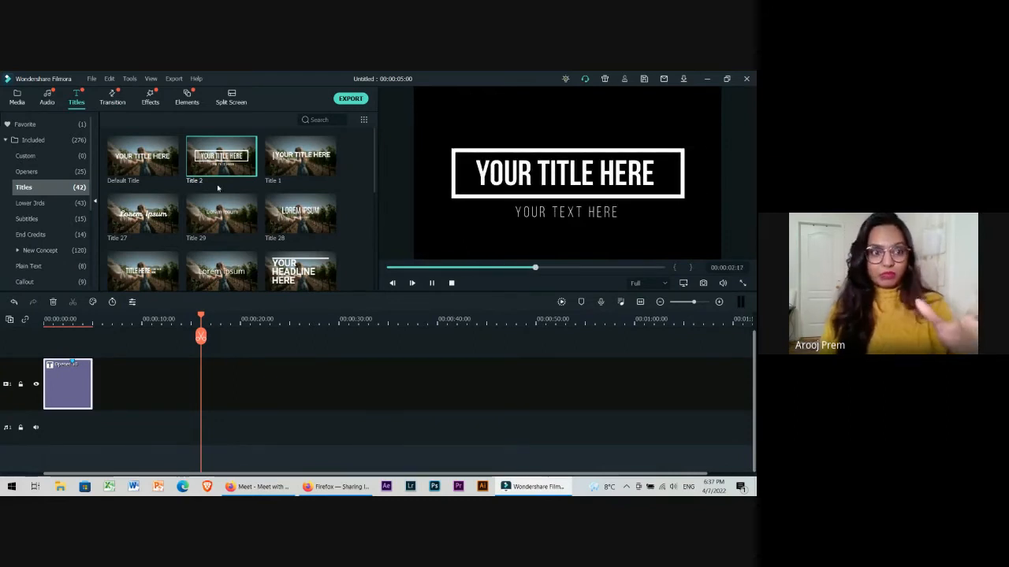
Return to the Lower 3rds category and play the Lower Third 2 preview
{"action": "left_click", "coordinate": [31, 202]}
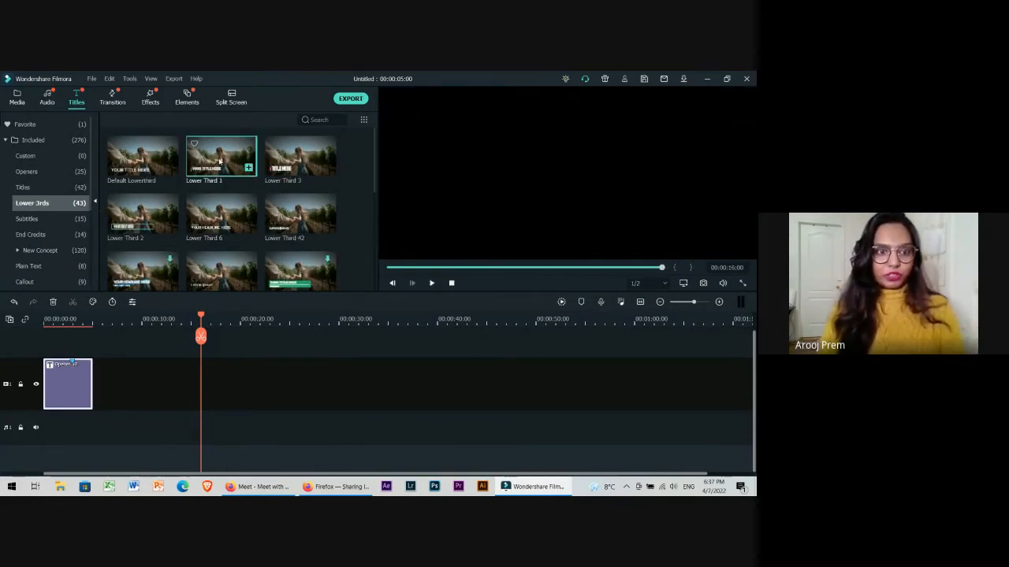
{"action": "left_click", "coordinate": [140, 214]}
{"action": "left_click", "coordinate": [431, 283]}
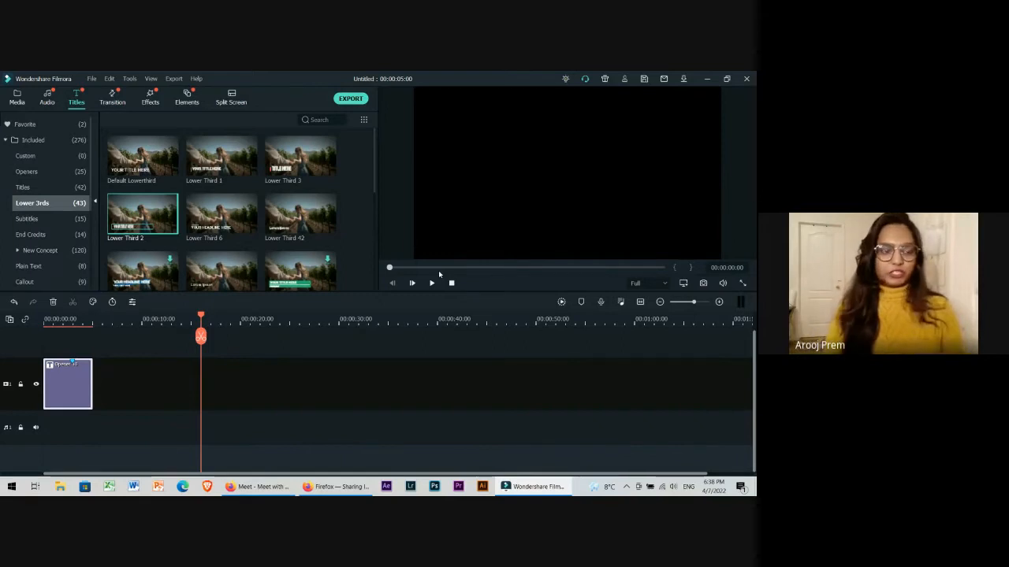
Browse the Subtitles and New Concept title categories, including New Concept's Titles subcategory
{"action": "left_click", "coordinate": [59, 223]}
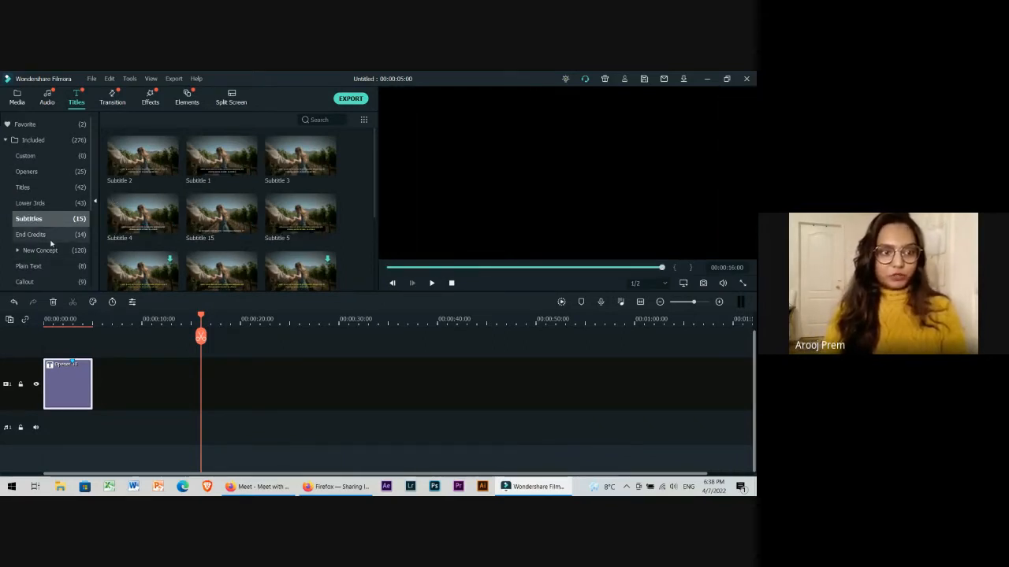
{"action": "left_click", "coordinate": [43, 249]}
{"action": "scroll", "coordinate": [43, 226], "scroll_direction": "down", "scroll_amount": 1}
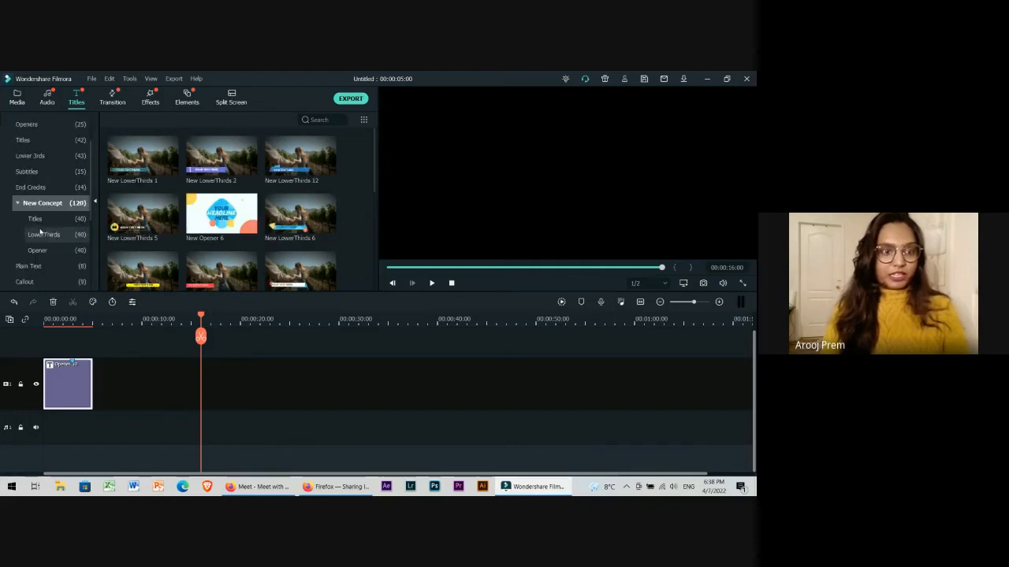
{"action": "left_click", "coordinate": [35, 220]}
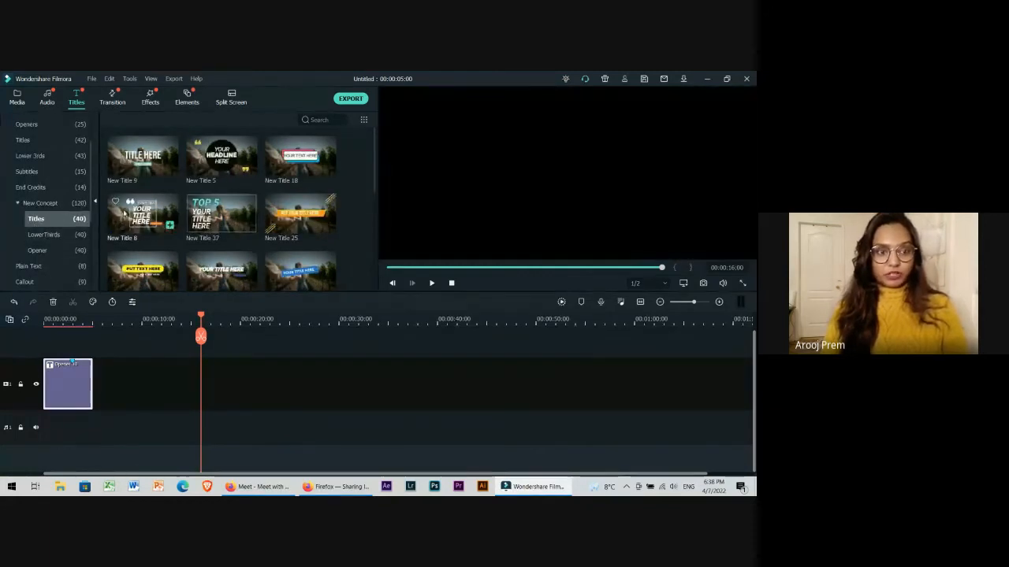
{"action": "left_click", "coordinate": [72, 204]}
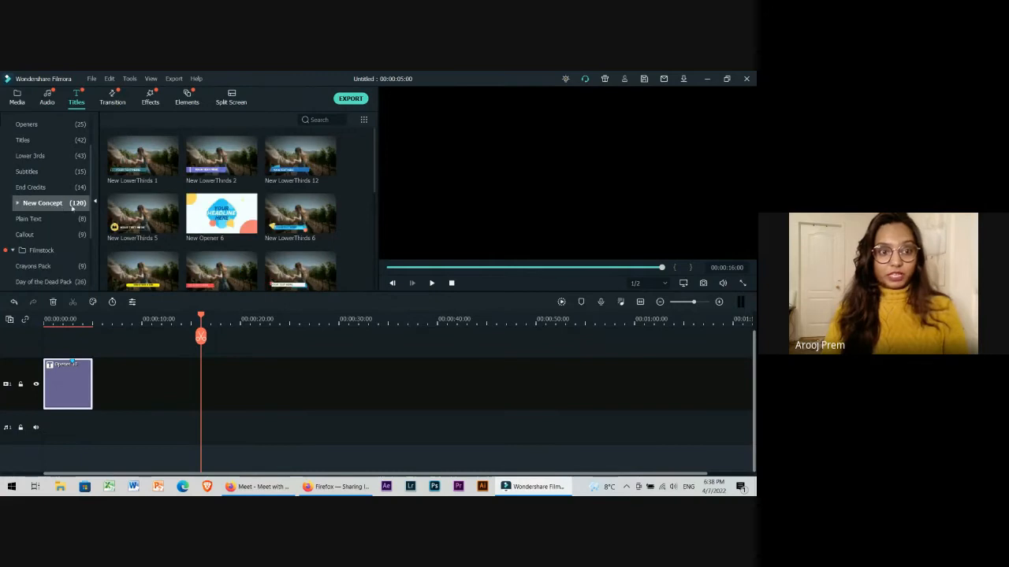
Play the New Opener 6 preview and look through more of the New Concept templates
{"action": "left_click", "coordinate": [222, 213]}
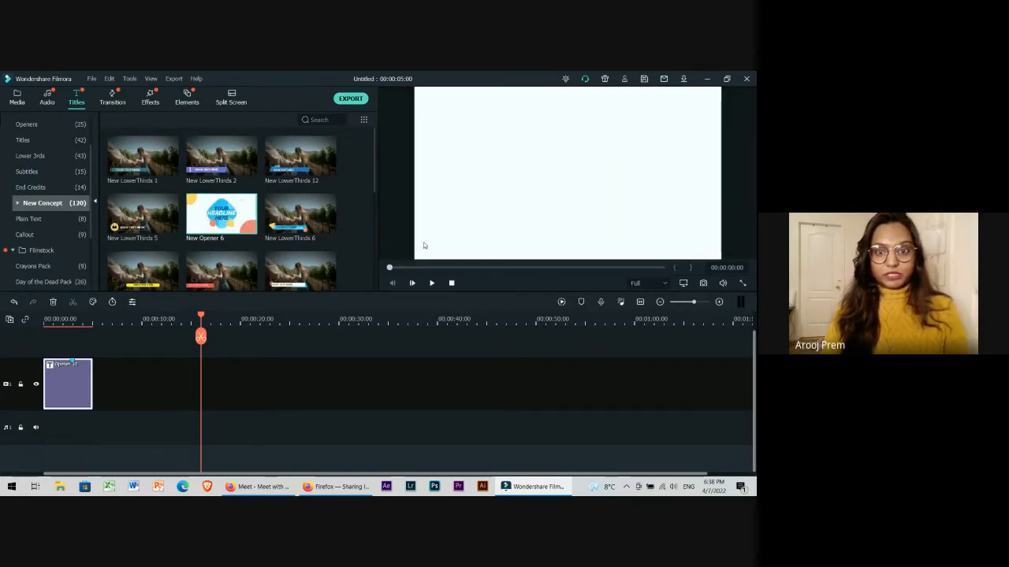
{"action": "left_click", "coordinate": [432, 284]}
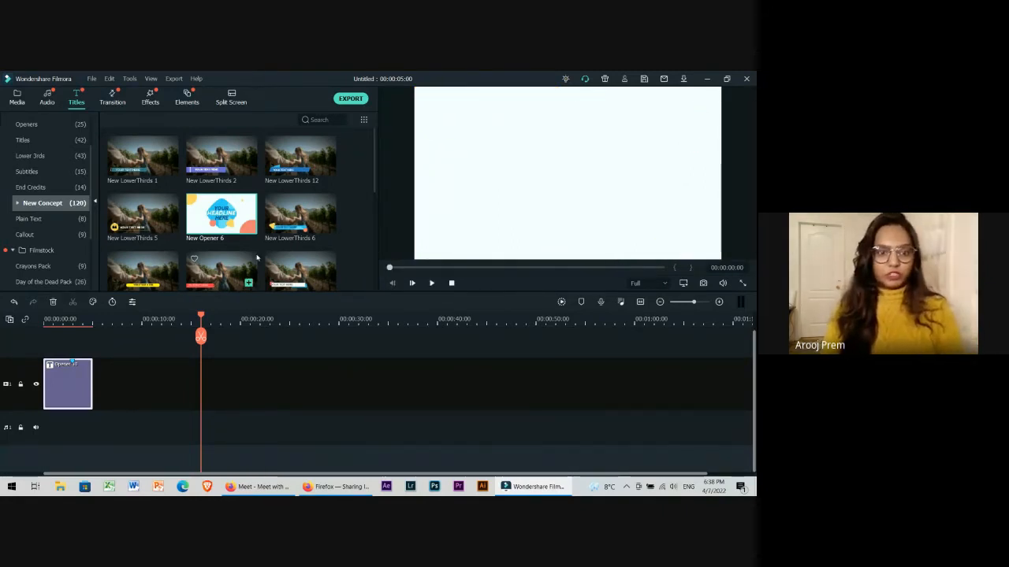
{"action": "scroll", "coordinate": [256, 258], "scroll_direction": "down", "scroll_amount": 3}
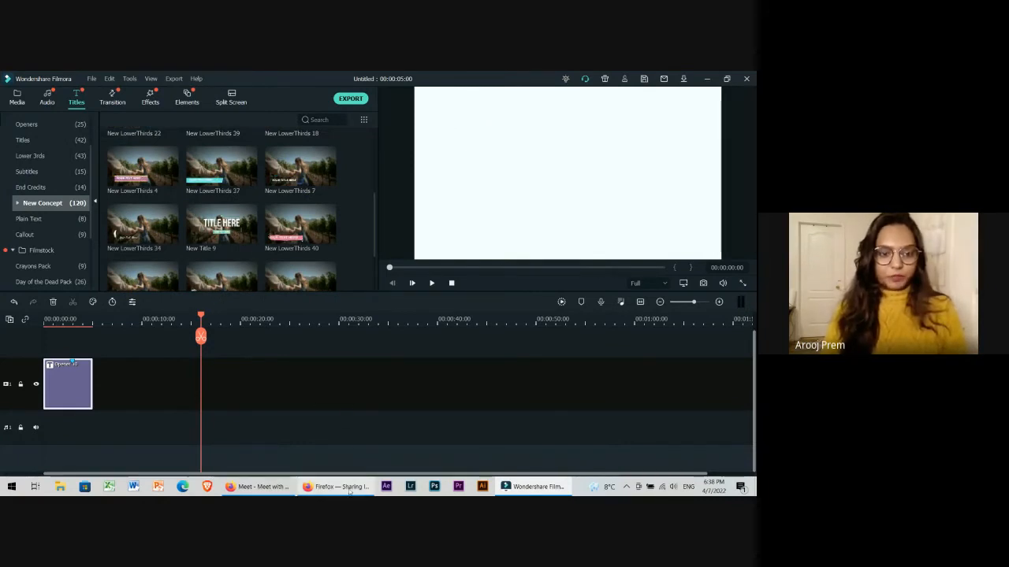
Open the transition library and show its Basic category
{"action": "left_click", "coordinate": [109, 102]}
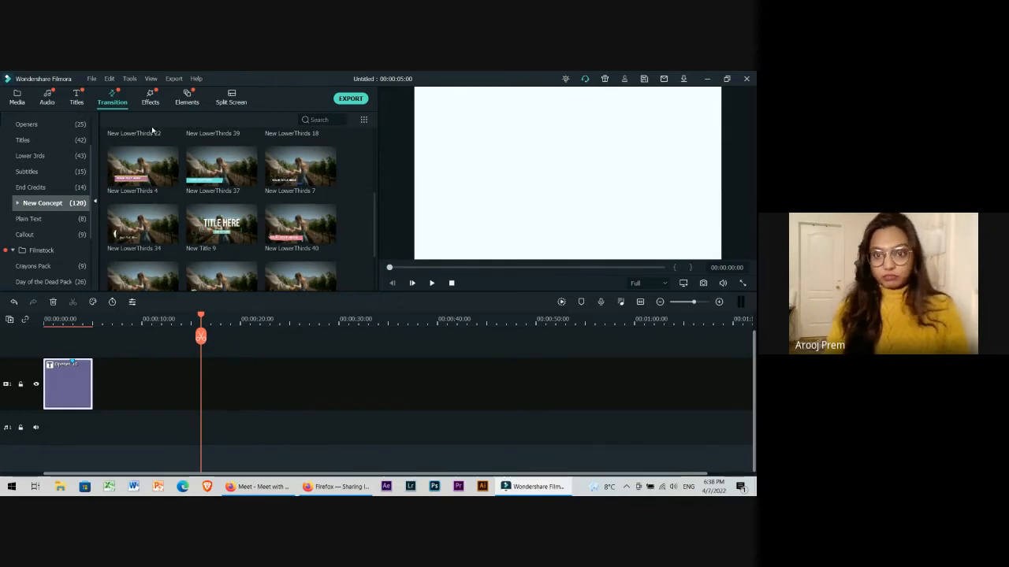
{"action": "left_click", "coordinate": [35, 156]}
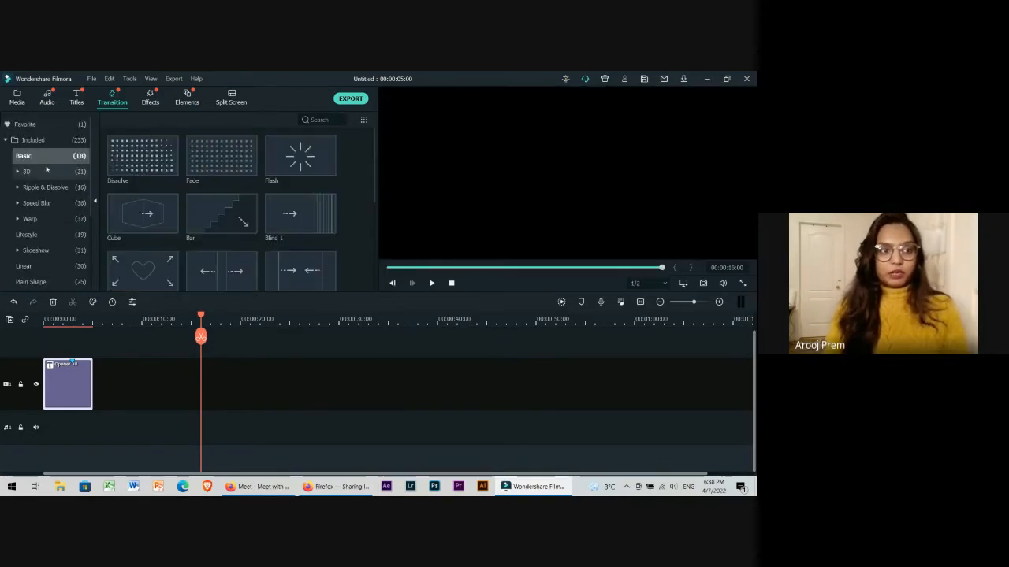
Browse the 3D and Speed Blur transition categories
{"action": "left_click", "coordinate": [46, 170]}
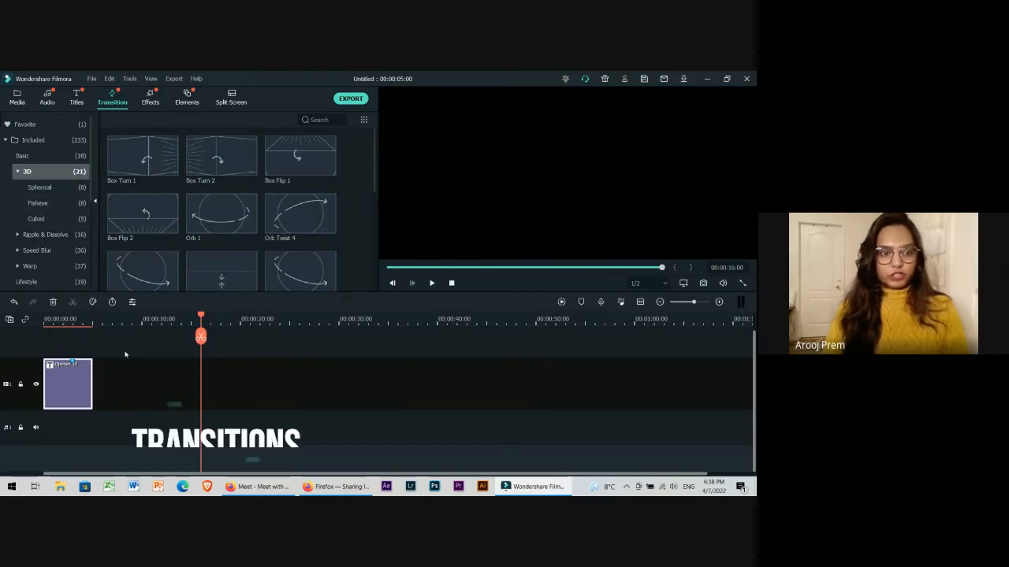
{"action": "left_click", "coordinate": [41, 249]}
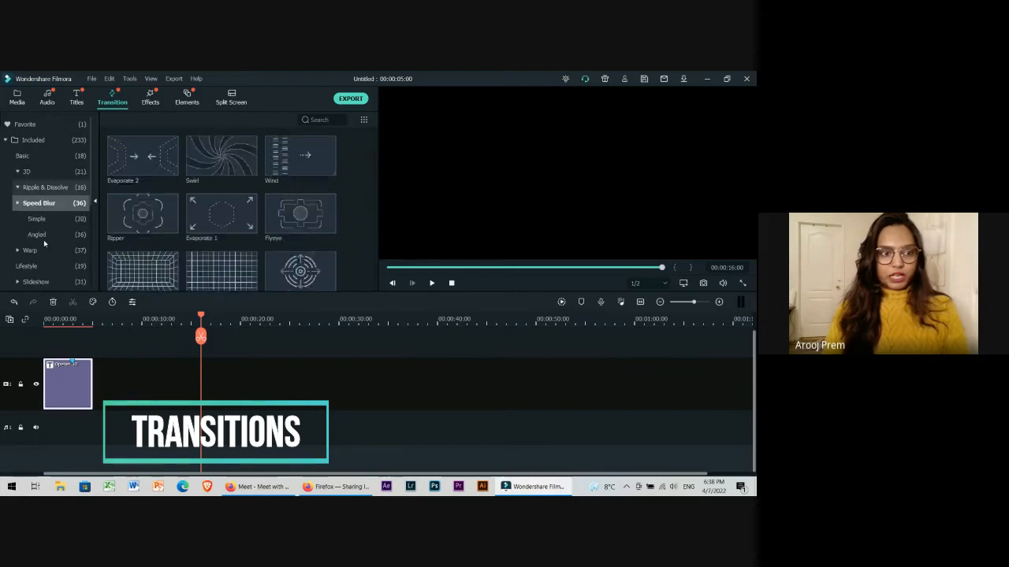
Open the effects library, preview Retro Film Overlay 01 and 04, and look through more of the overlays
{"action": "left_click", "coordinate": [149, 98]}
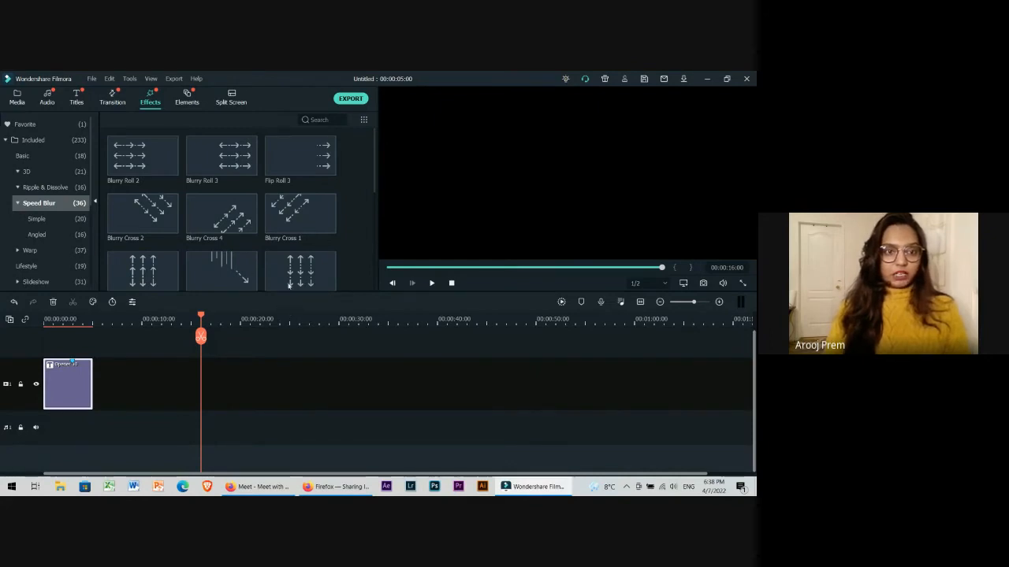
{"action": "left_click", "coordinate": [214, 165]}
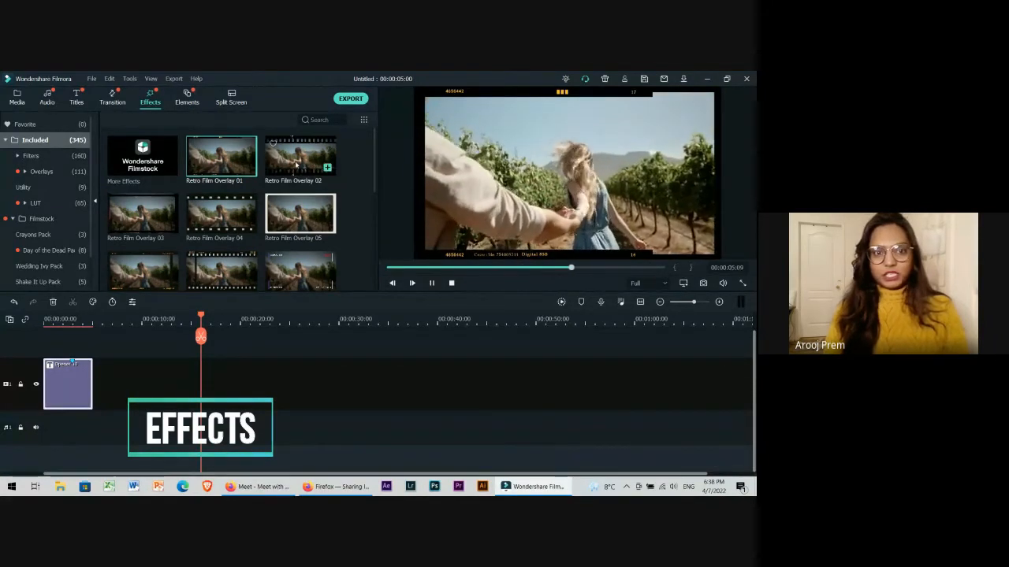
{"action": "left_click", "coordinate": [235, 224]}
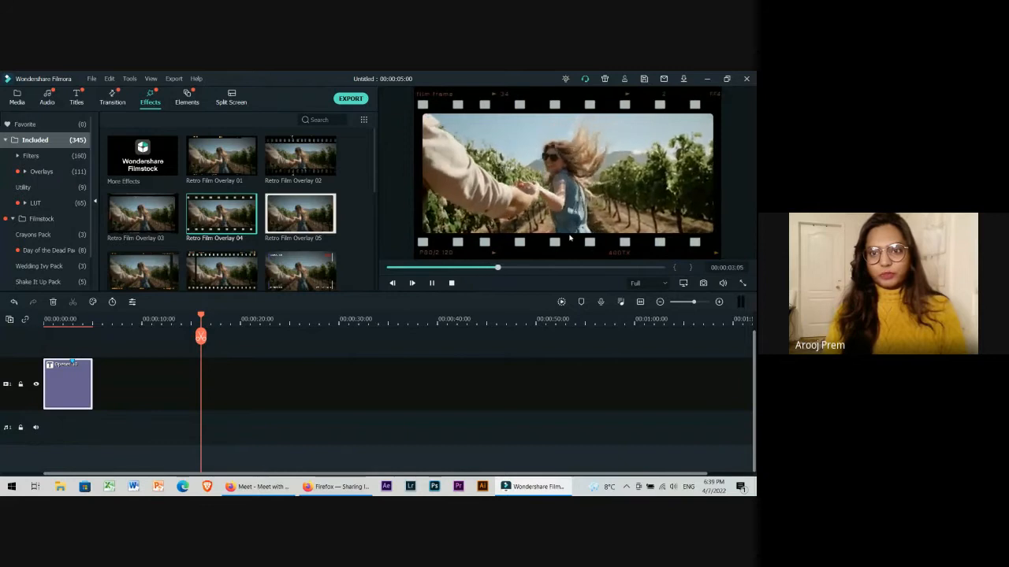
{"action": "scroll", "coordinate": [221, 189], "scroll_direction": "down", "scroll_amount": 3}
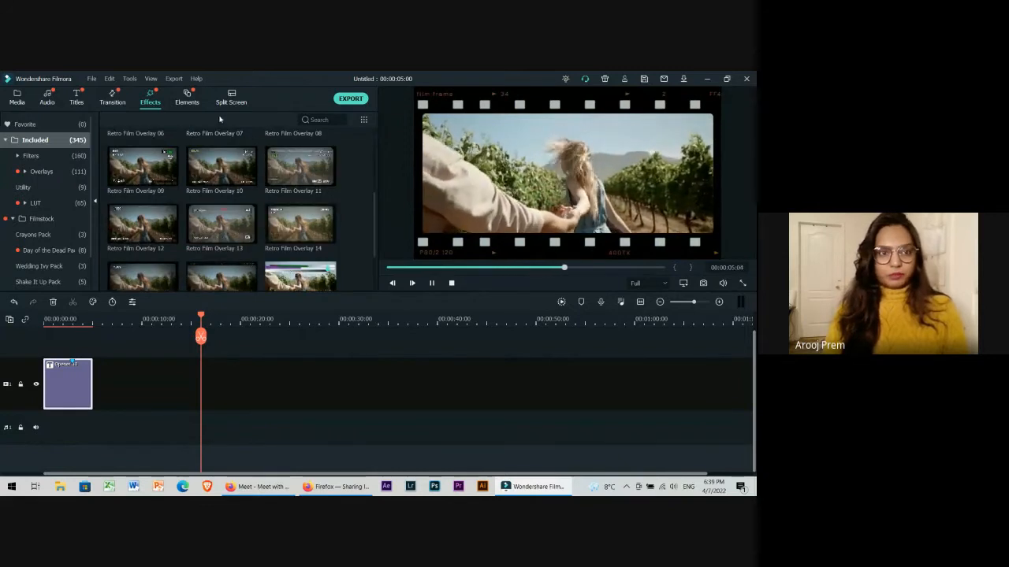
Open the elements library, select Electricity Energy 2 and start playback in the preview
{"action": "left_click", "coordinate": [186, 97]}
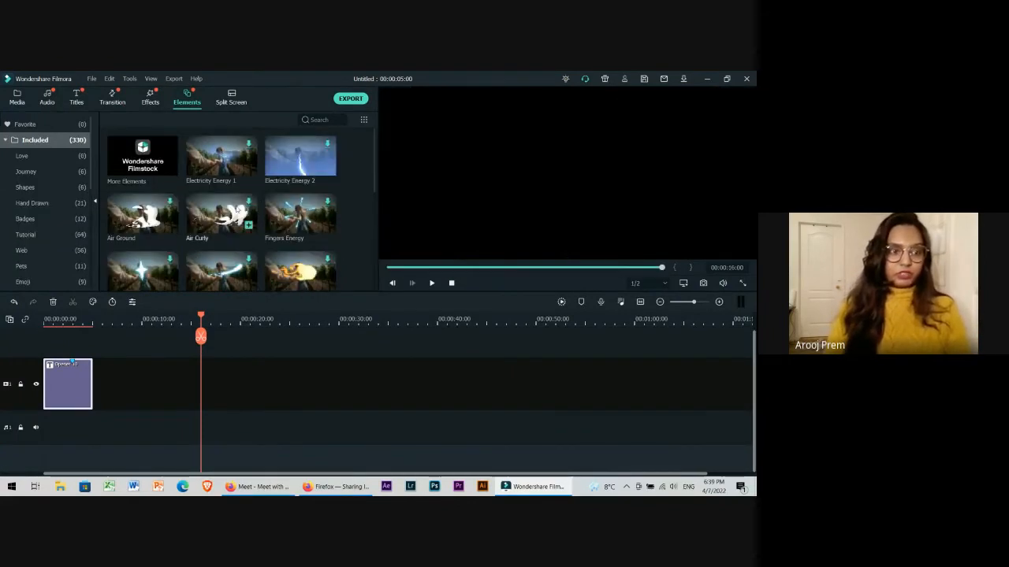
{"action": "left_click", "coordinate": [288, 169]}
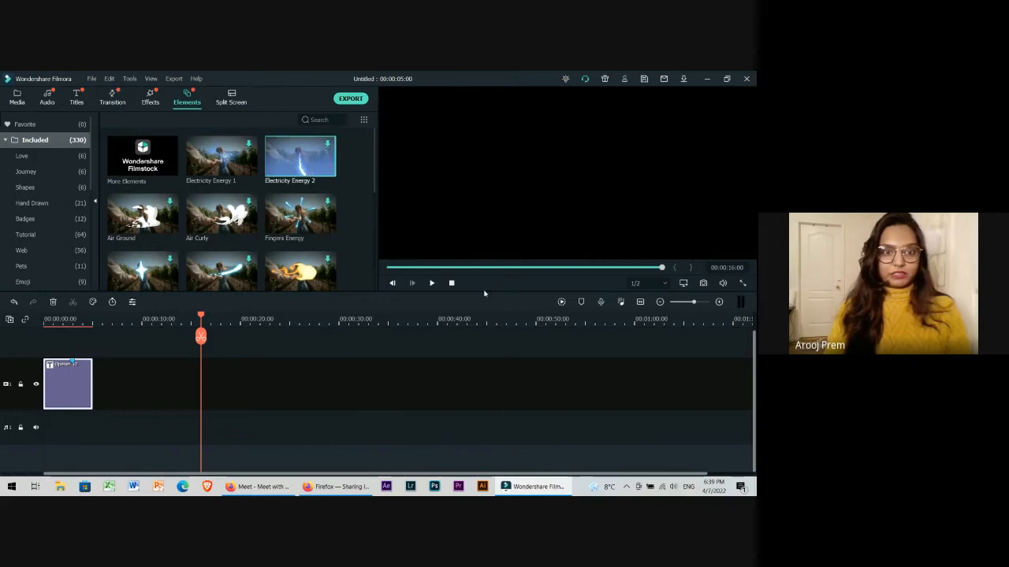
{"action": "left_click", "coordinate": [431, 283]}
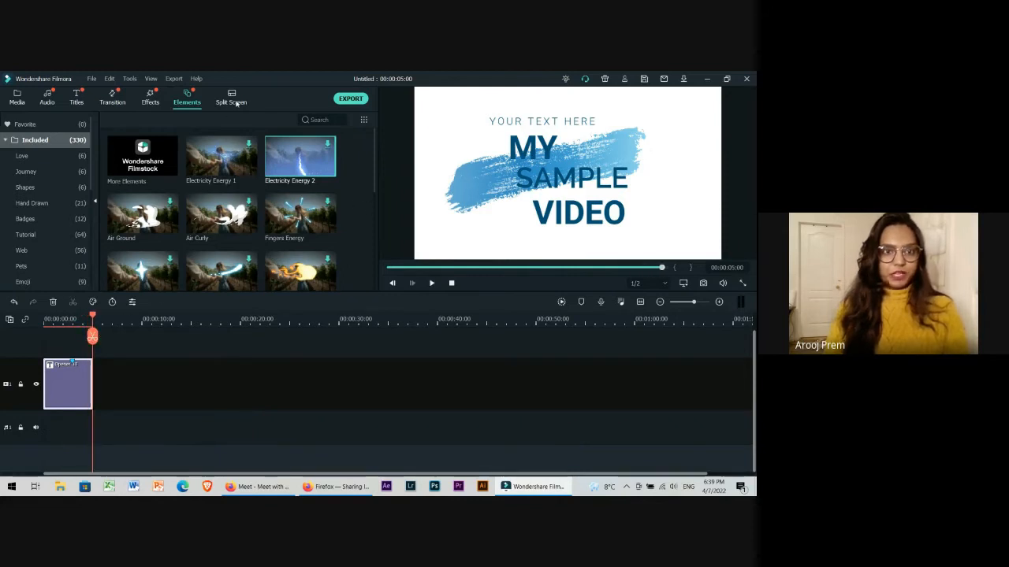
Return to the media library and demonstrate moving the playhead and zooming the timeline around the opener clip
{"action": "left_click", "coordinate": [15, 97]}
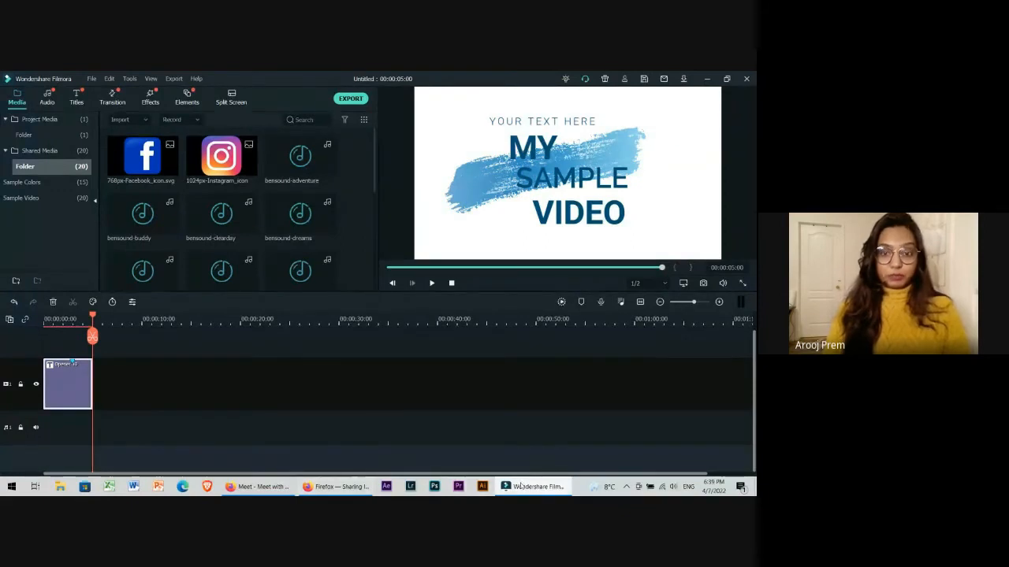
{"action": "mouse_move", "coordinate": [520, 486]}
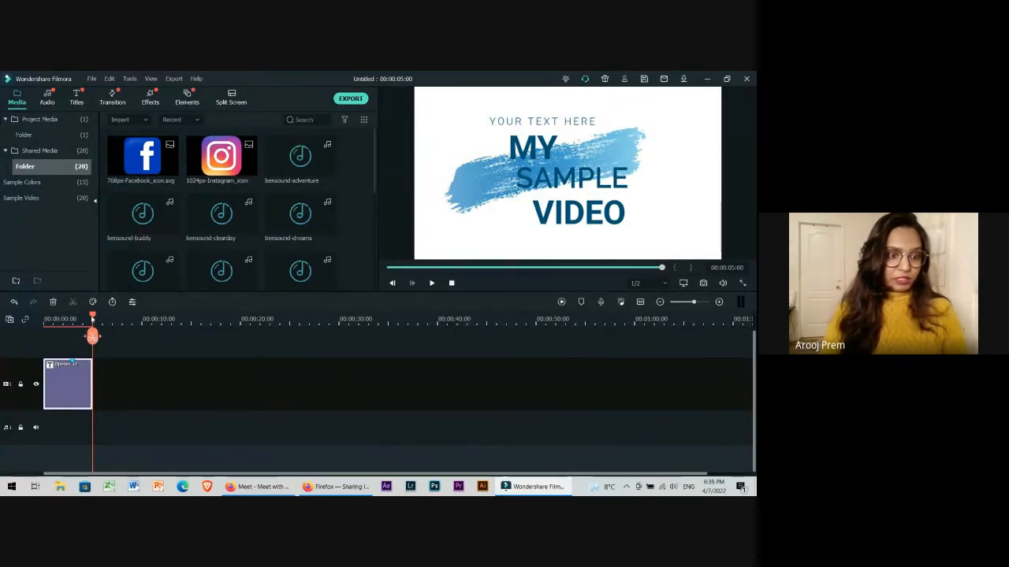
{"action": "mouse_move", "coordinate": [93, 335]}
{"action": "left_mouse_down"}
{"action": "mouse_move", "coordinate": [127, 337]}
{"action": "mouse_move", "coordinate": [72, 321]}
{"action": "mouse_move", "coordinate": [120, 321]}
{"action": "mouse_move", "coordinate": [99, 322]}
{"action": "left_mouse_up"}
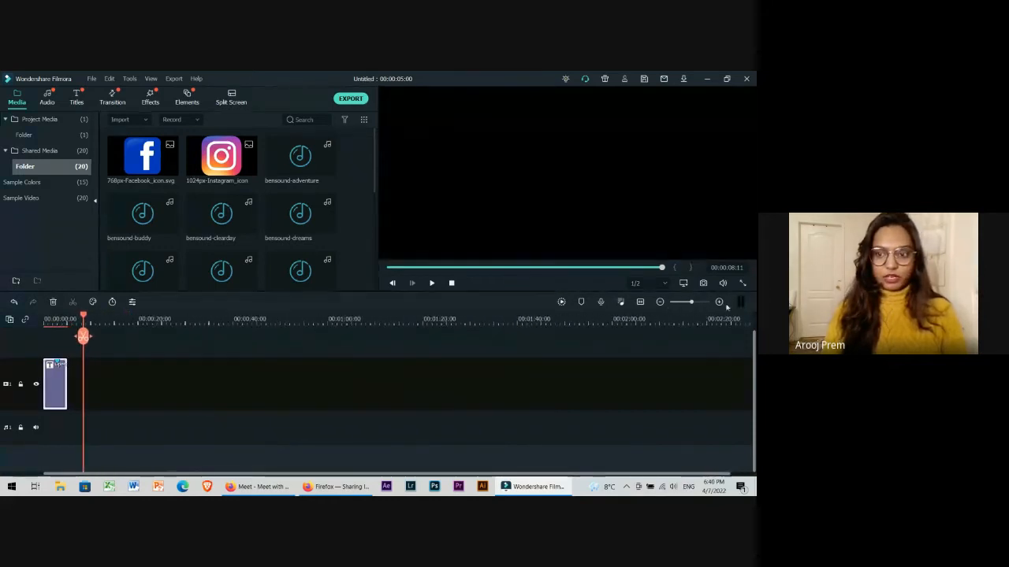
{"action": "left_click_drag", "start_coordinate": [692, 304], "coordinate": [702, 302]}
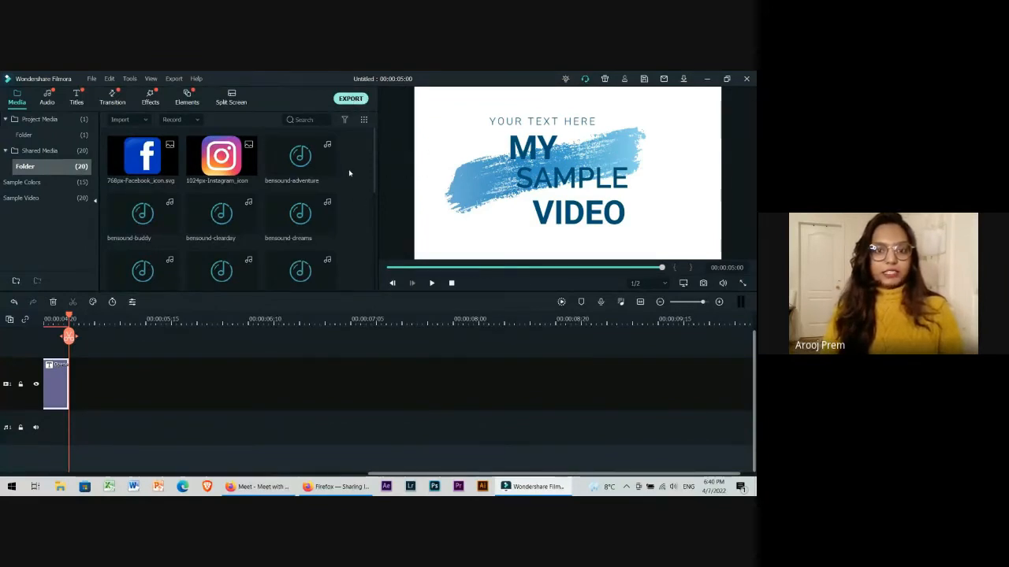
Open the export settings and review the Device, YouTube, Vimeo and DVD export options
{"action": "left_click", "coordinate": [350, 99]}
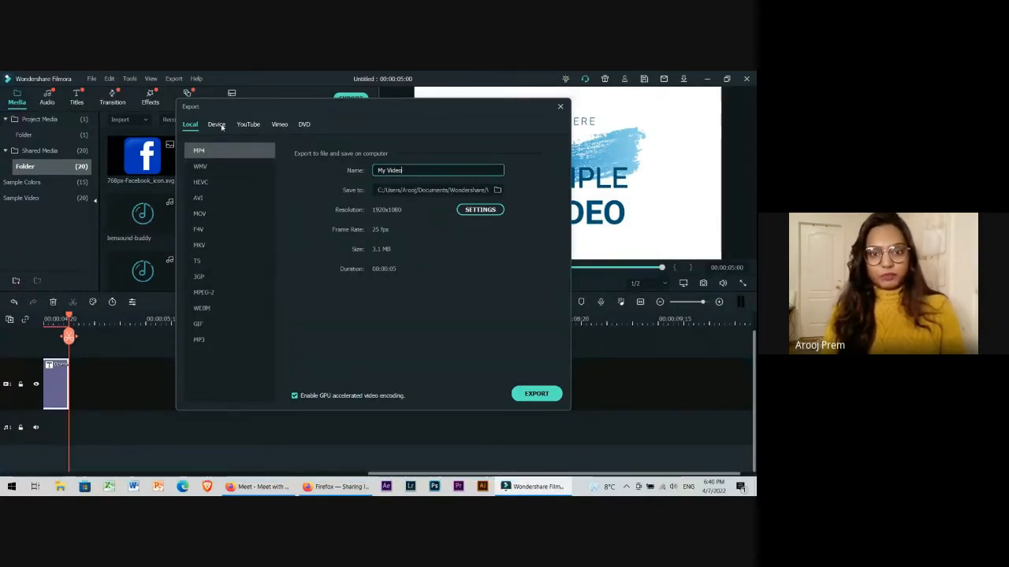
{"action": "left_click", "coordinate": [218, 124]}
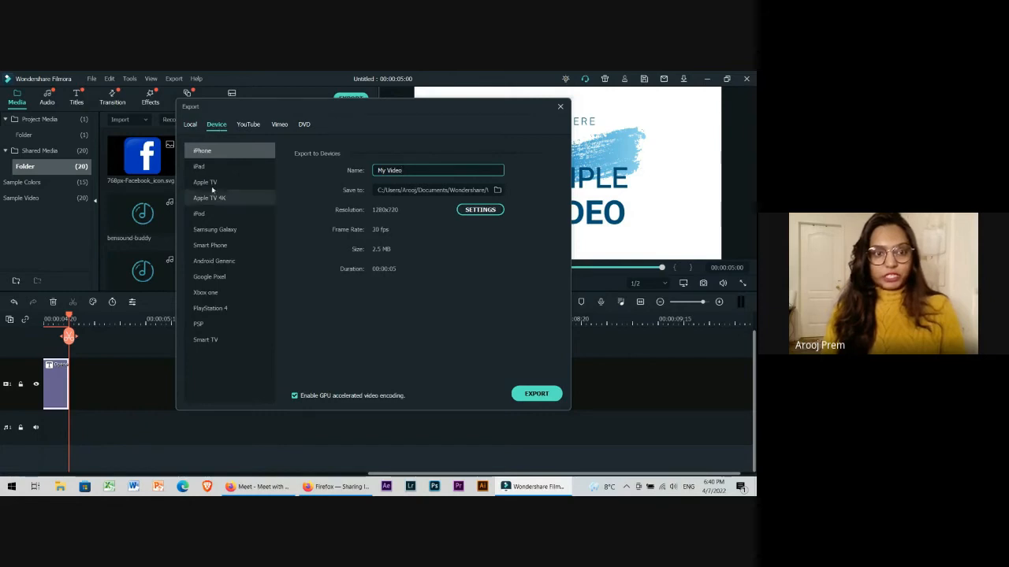
{"action": "left_click", "coordinate": [254, 124]}
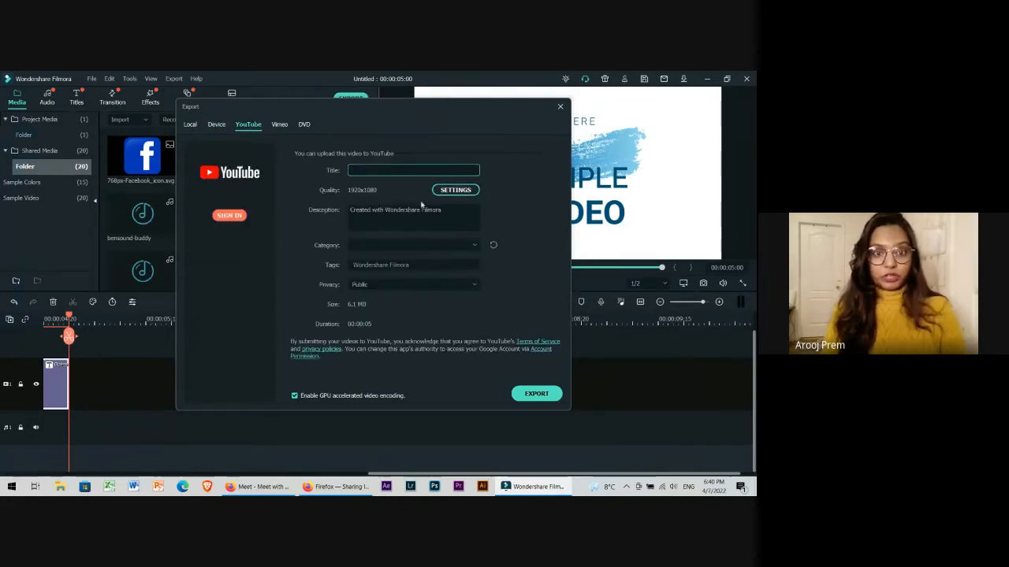
{"action": "scroll", "coordinate": [407, 283], "scroll_direction": "down", "scroll_amount": 1}
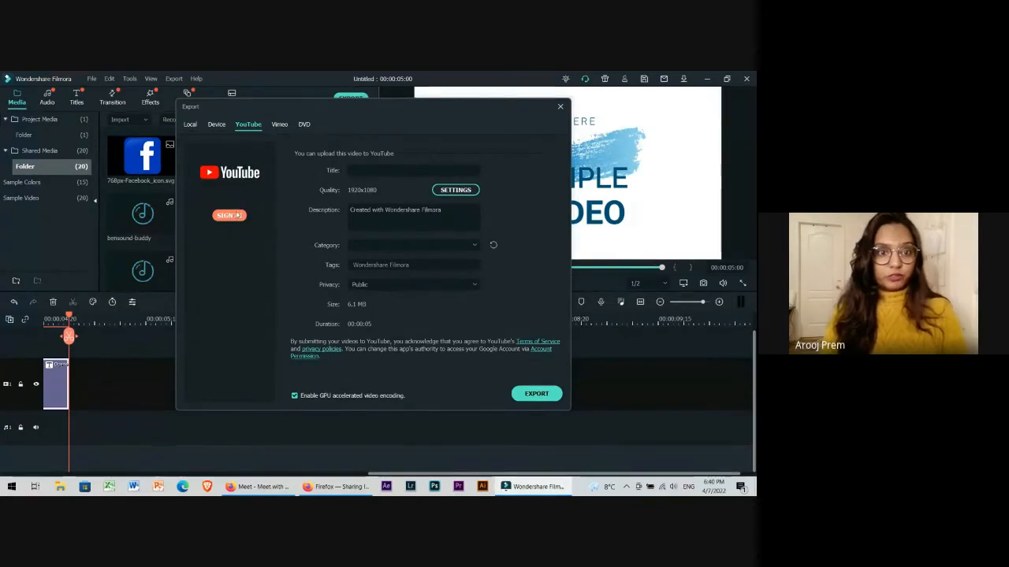
{"action": "left_click", "coordinate": [279, 125]}
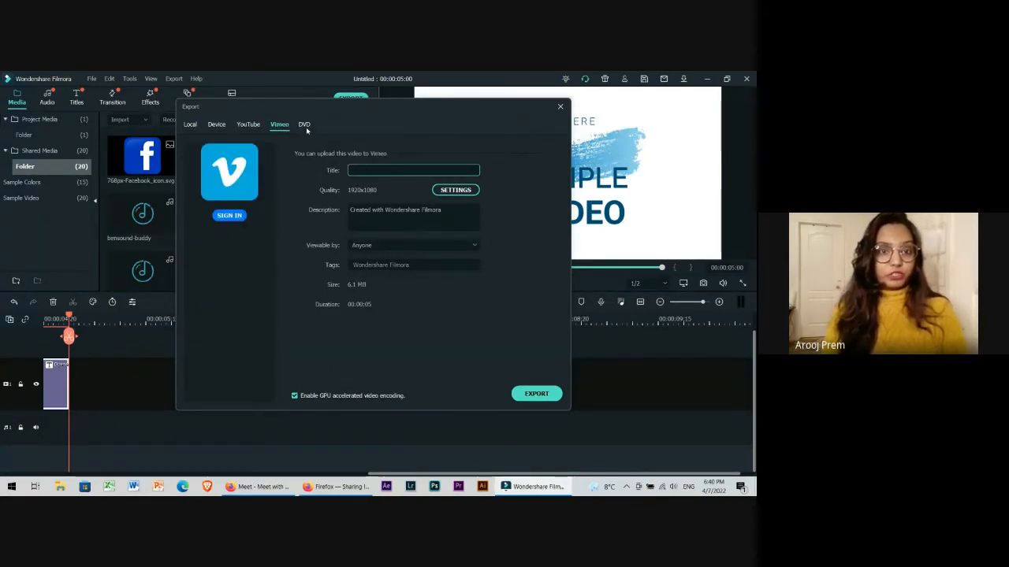
{"action": "left_click", "coordinate": [304, 126]}
Return to the Device export options and show the Smart Phone preset
{"action": "left_click", "coordinate": [219, 126]}
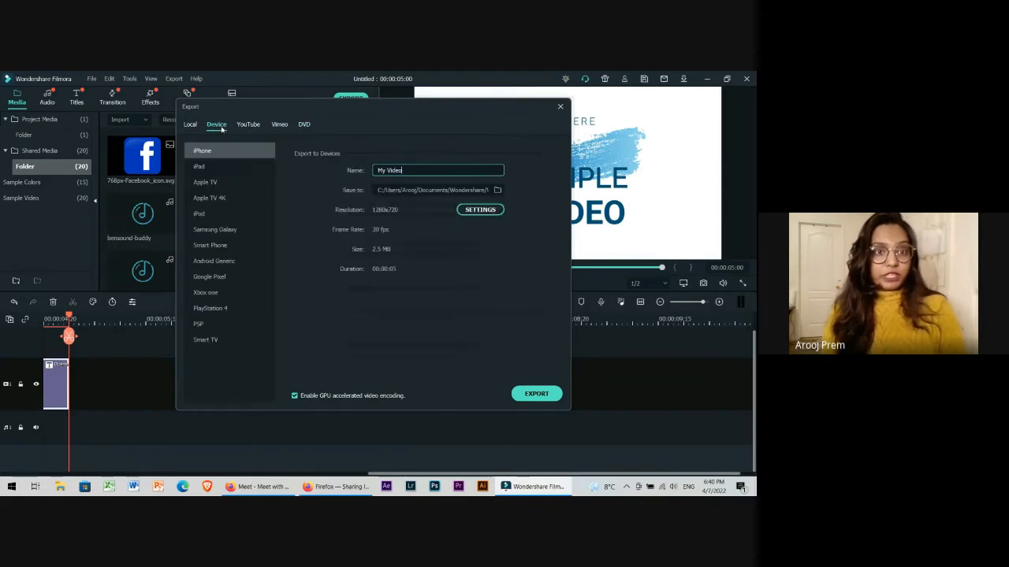
{"action": "left_click", "coordinate": [213, 250]}
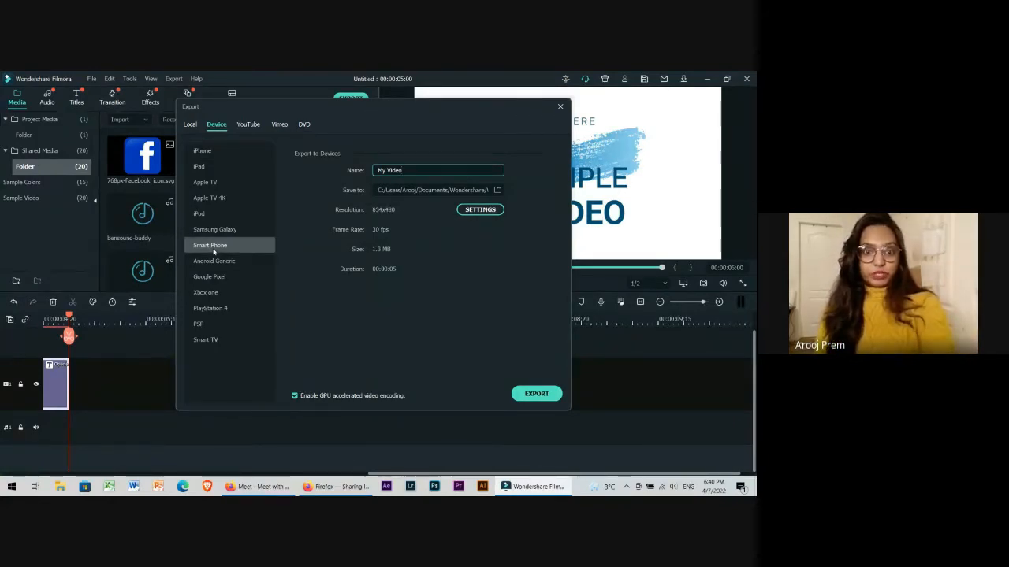
Show the Local export options and the save folder chooser, and close both dialogs without exporting
{"action": "left_click", "coordinate": [190, 125]}
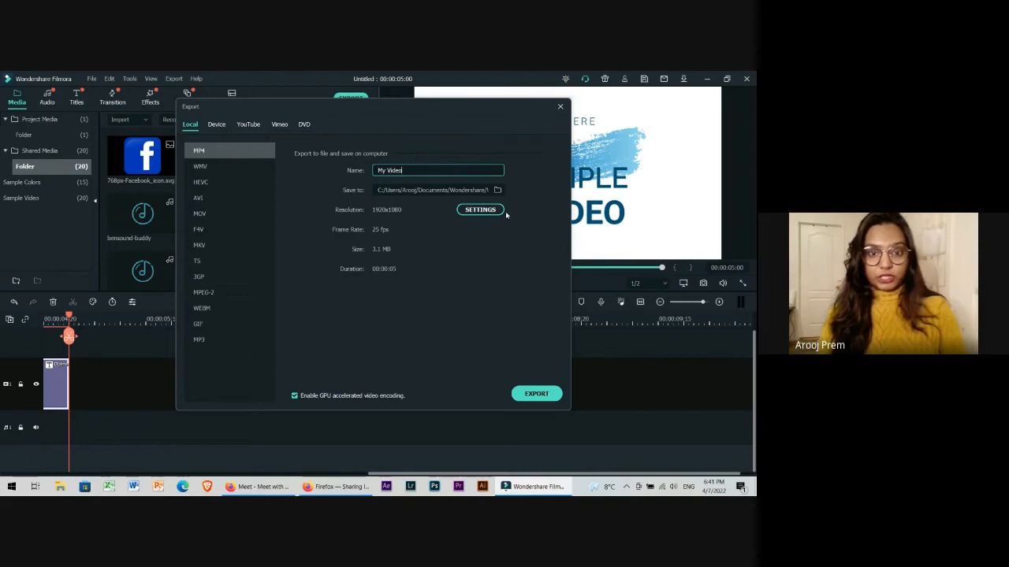
{"action": "left_click", "coordinate": [497, 190]}
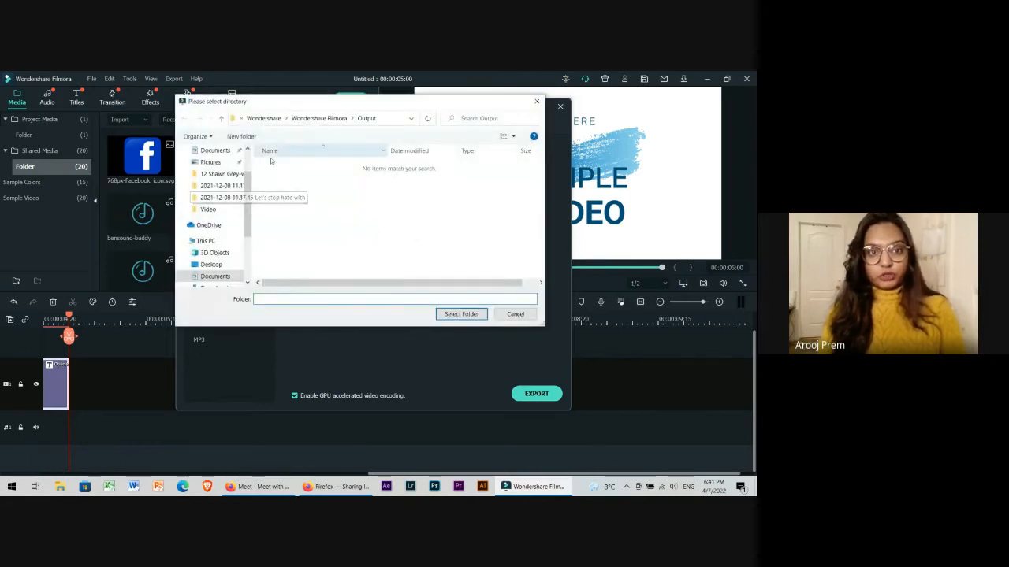
{"action": "left_click", "coordinate": [536, 101]}
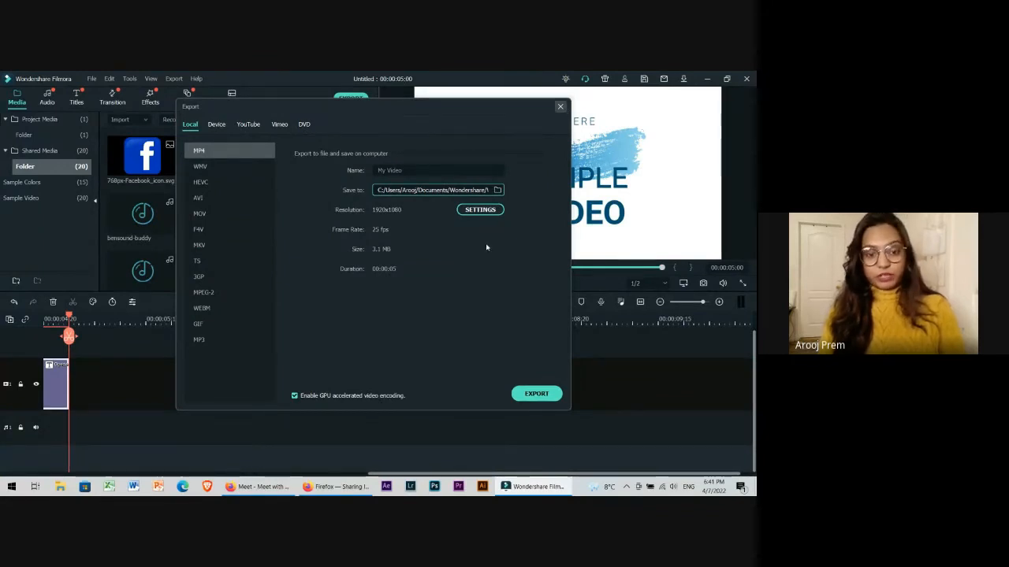
{"action": "key", "text": "Escape"}
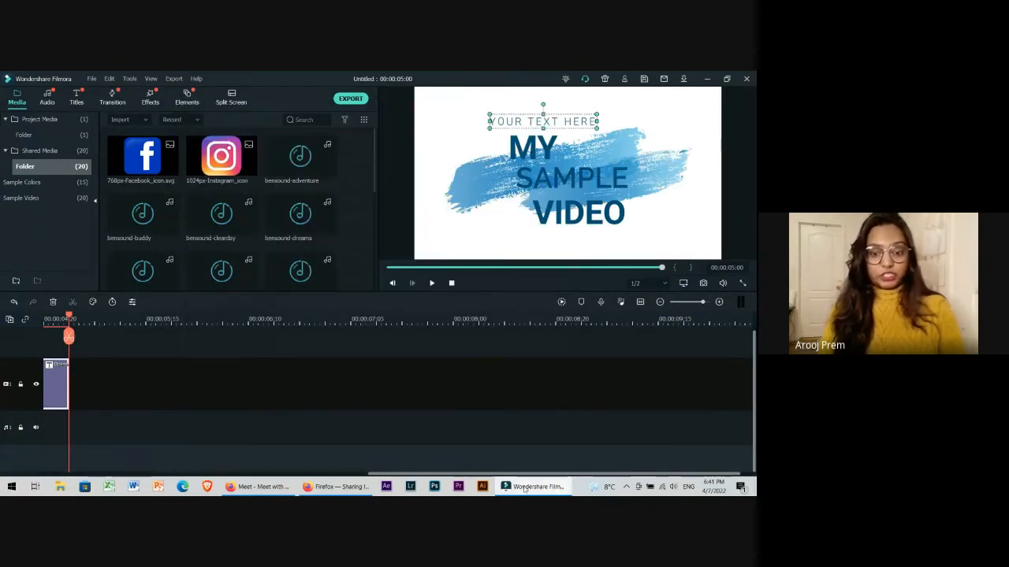
{"action": "mouse_move", "coordinate": [501, 482]}
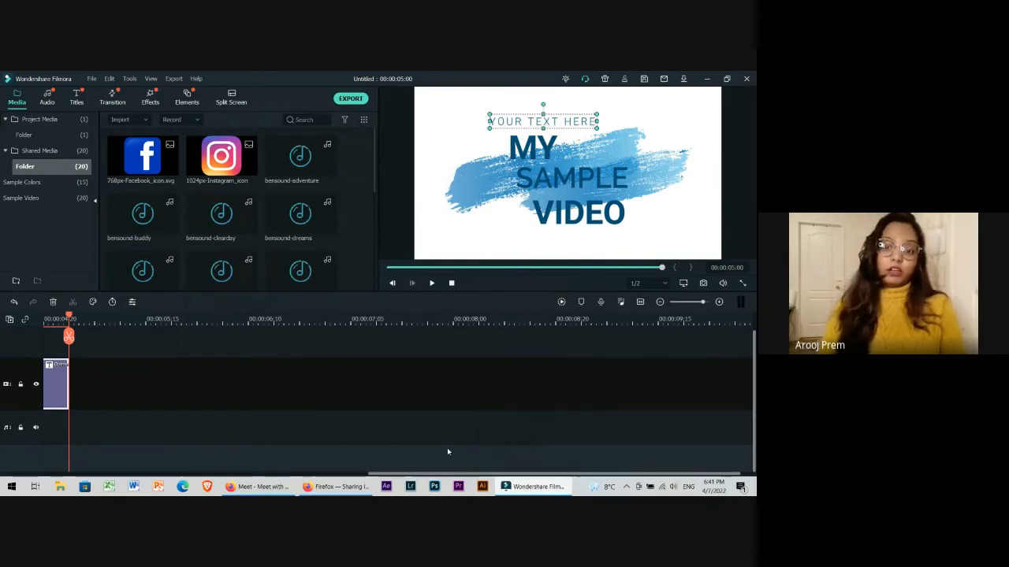